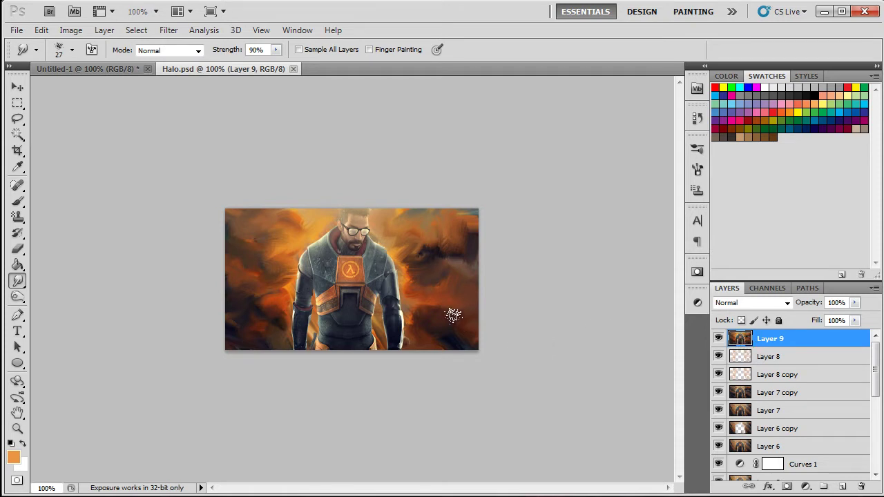
Step: Hide Layer 9, Layer 8, Layer 8 copy and Layer 7 copy in turn to review the artwork beneath them
mouse_move(415, 290)
left_mouse_down()
mouse_move(417, 306)
mouse_move(420, 276)
mouse_move(423, 298)
mouse_move(431, 290)
mouse_move(451, 315)
mouse_move(471, 305)
left_mouse_up()
left_click(719, 340)
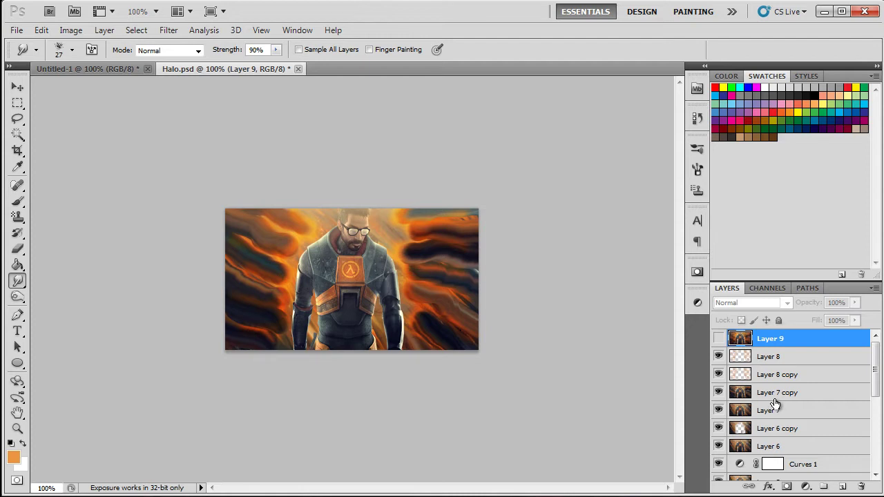
left_click(719, 357)
left_click(719, 376)
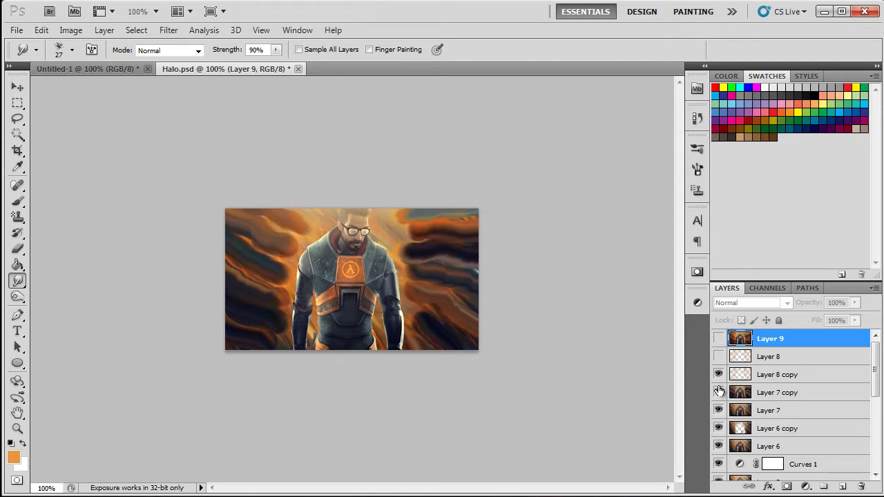
left_click(718, 393)
left_click(718, 392)
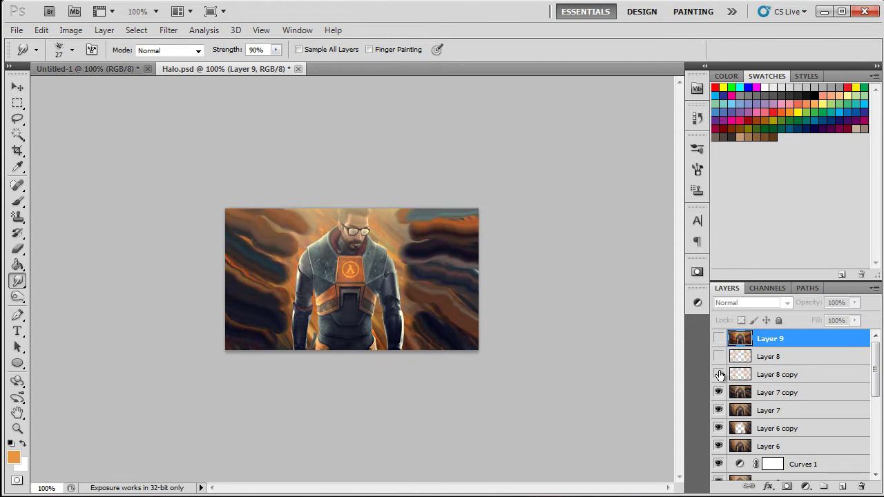
left_click(719, 374)
left_click(719, 391)
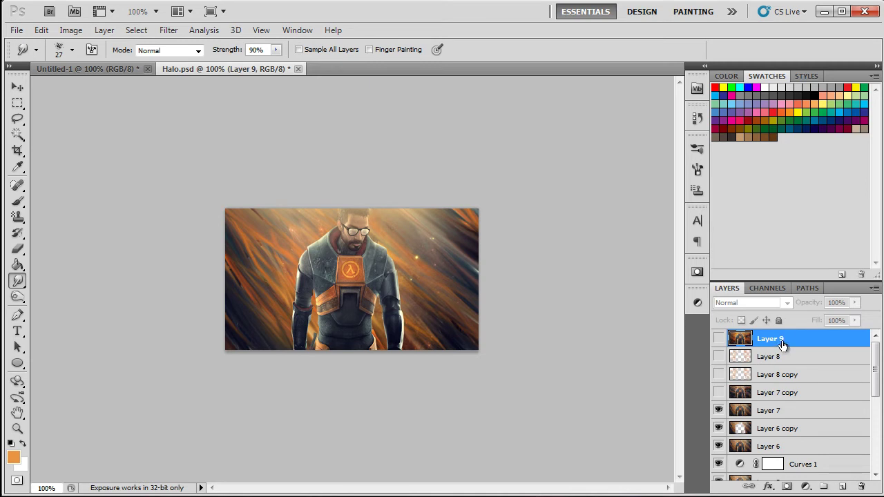
Step: Delete all artwork layers and the Copies group from Halo.psd, keeping only the white Layer 0
key("Delete")
key("Delete")
key("Delete")
key("Delete")
key("Delete")
key("Delete")
key("Delete")
key("Delete")
key("Delete")
key("Delete")
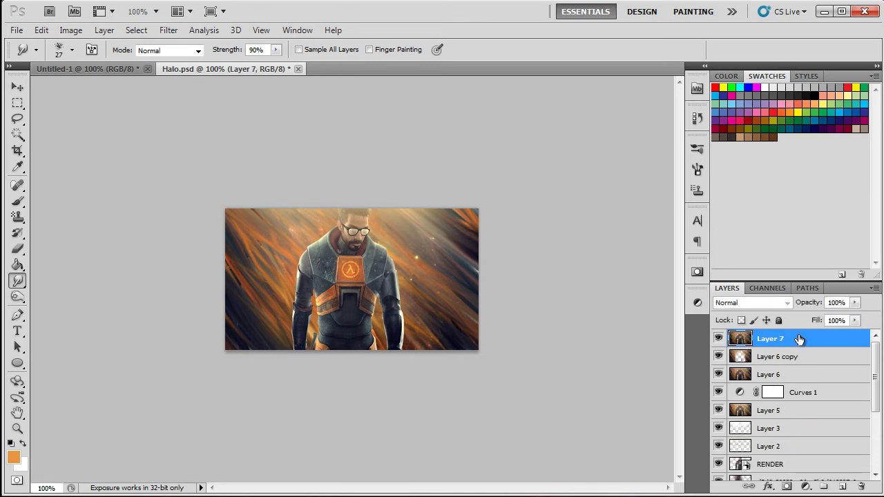
key("Delete")
key("Delete")
key("Delete")
key("Delete")
key("Delete")
key("Delete")
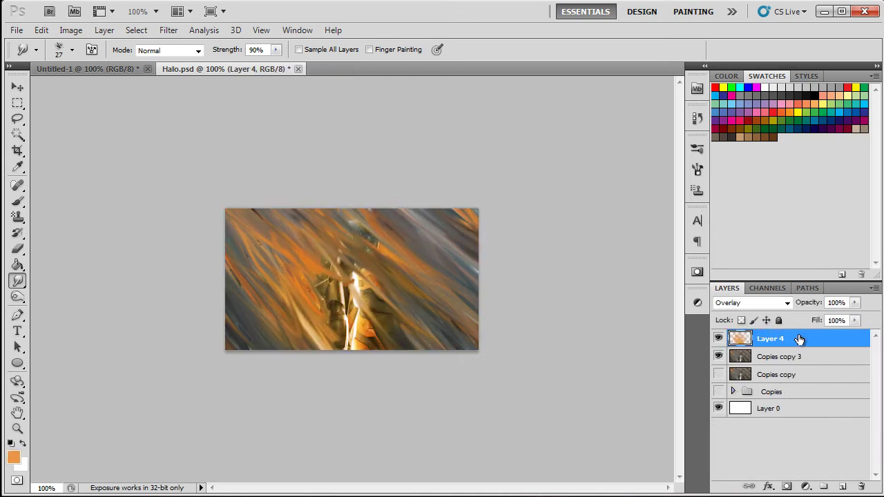
key("Delete")
key("Delete")
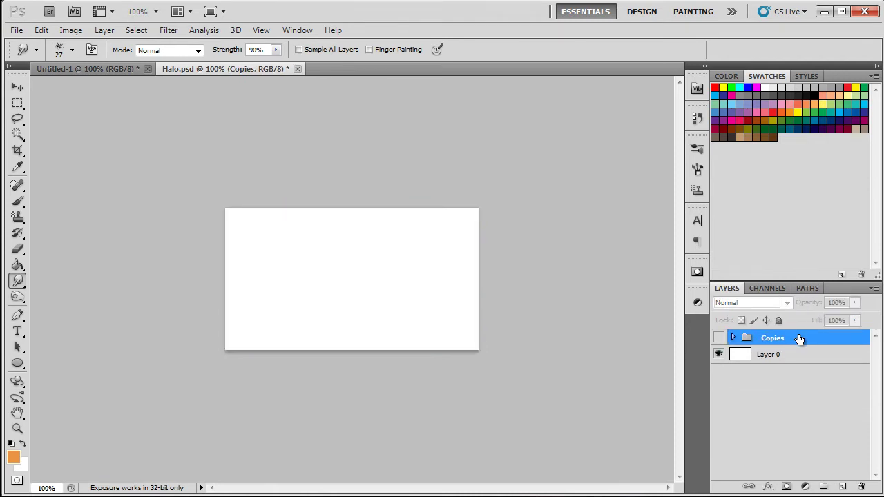
left_click(82, 72)
left_click(185, 68)
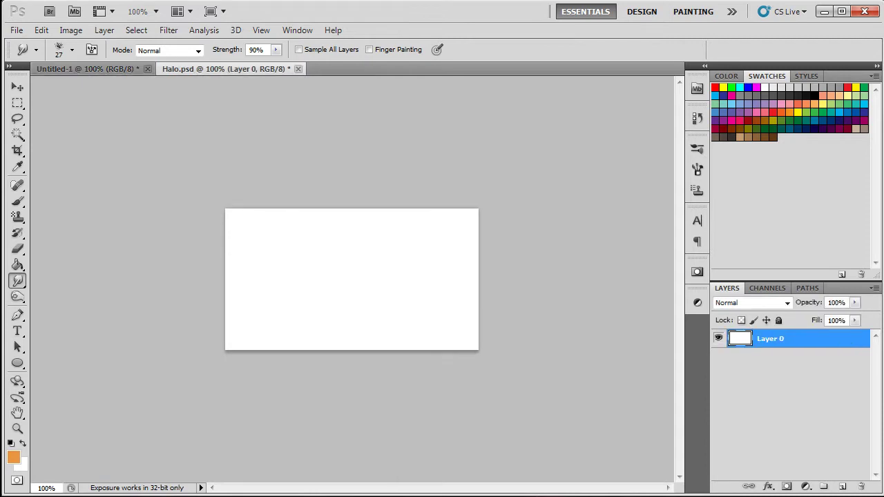
Step: Open the character render 9krppkpymsnobg4fezz.png and erase the scissors logo and watermark text beside the head
key("alt+Tab")
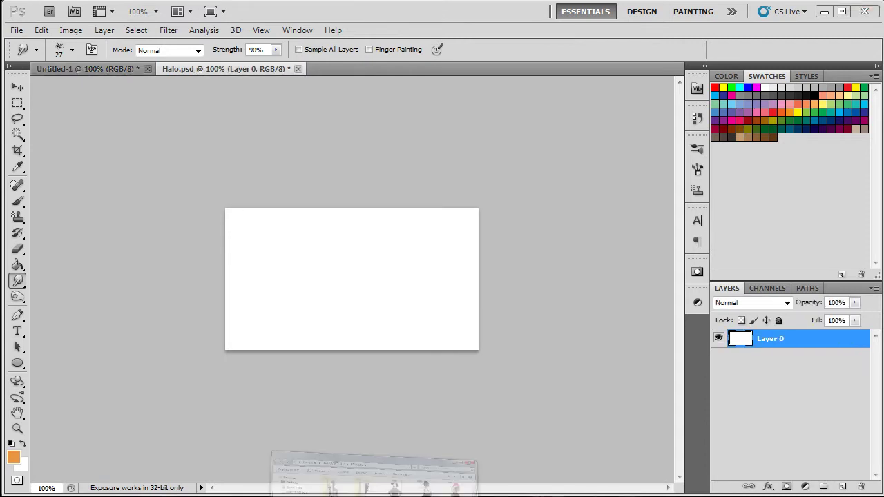
left_click_drag(261, 275, 443, 309)
scroll(327, 224, "up", 5)
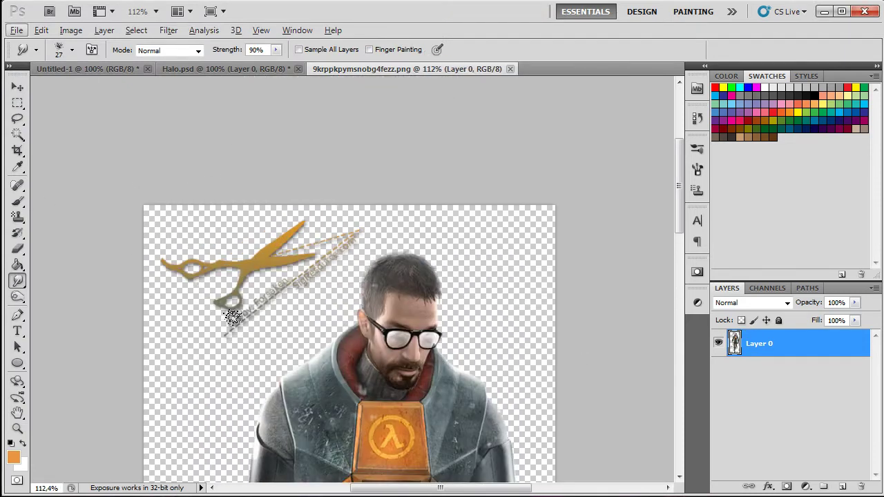
left_click(18, 249)
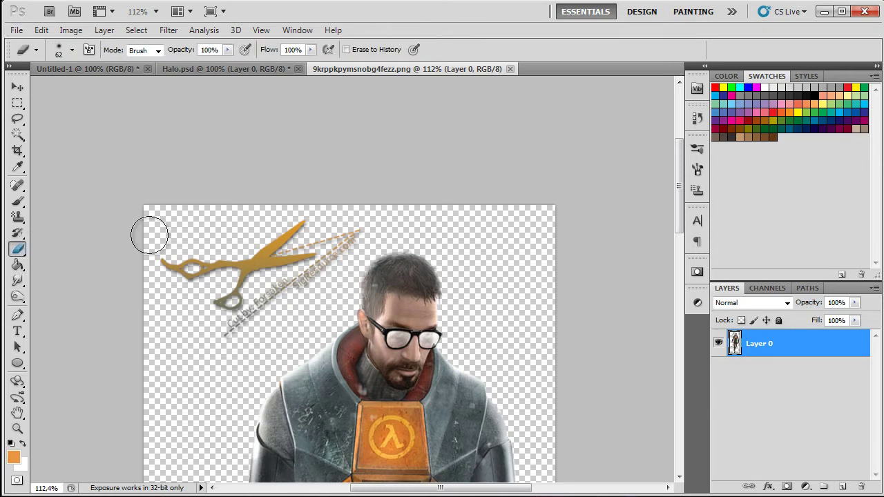
mouse_move(147, 232)
left_mouse_down()
mouse_move(237, 234)
mouse_move(163, 261)
mouse_move(200, 315)
mouse_move(263, 275)
mouse_move(313, 209)
mouse_move(347, 215)
mouse_move(329, 236)
mouse_move(338, 237)
mouse_move(281, 298)
mouse_move(245, 290)
left_mouse_up()
scroll(276, 271, "down", 3)
scroll(328, 343, "down", 1)
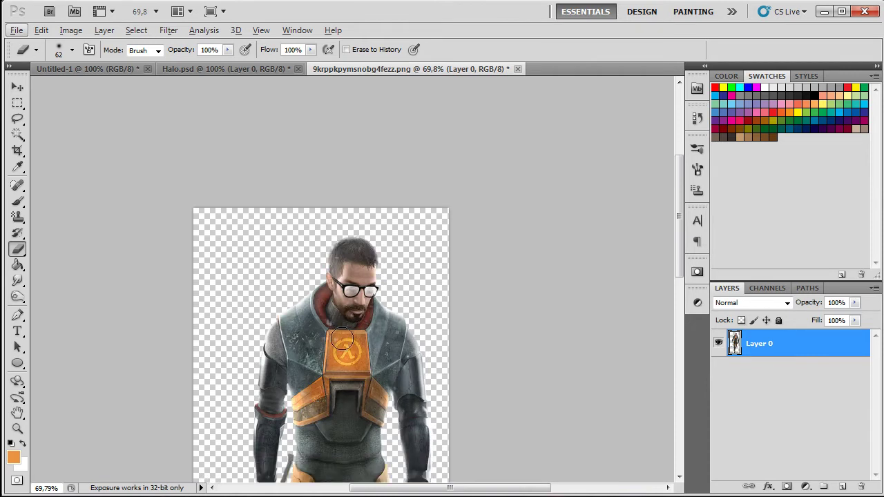
scroll(328, 344, "down", 1)
scroll(414, 349, "down", 3)
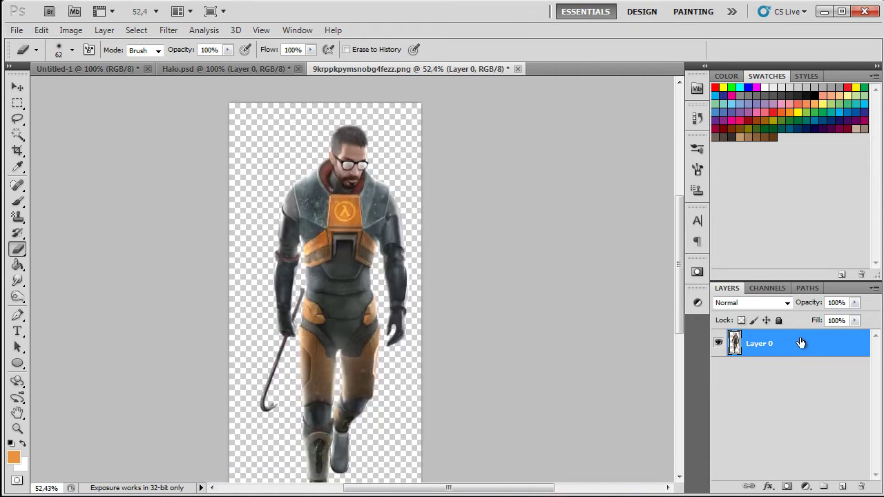
Step: Paste the cleaned character render into Halo.psd as a new layer above the white background
left_click(193, 72)
left_click(116, 69)
left_click(183, 69)
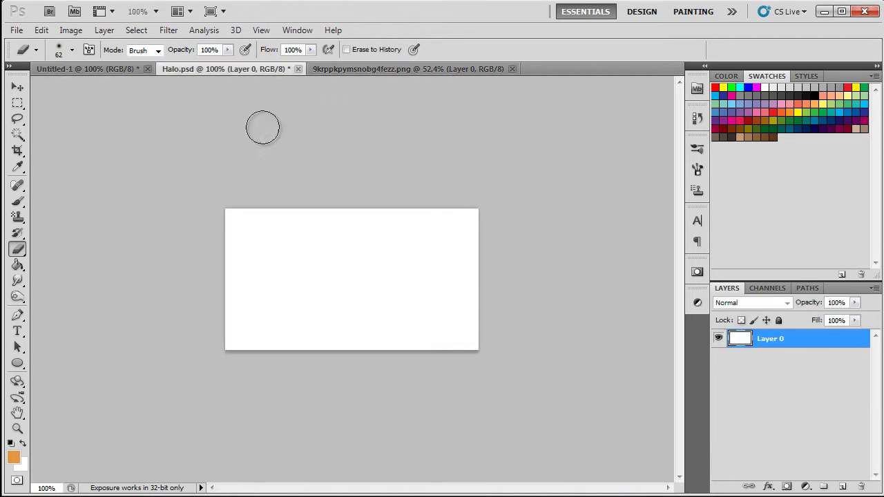
key("ctrl+v")
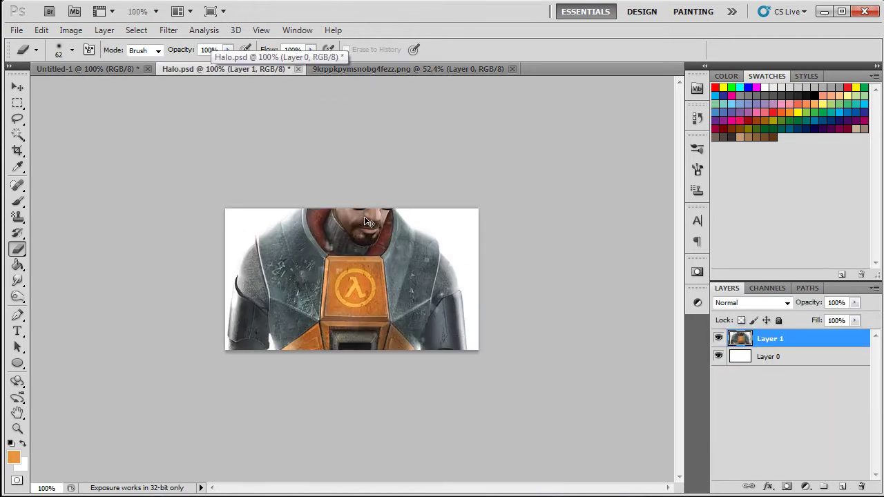
Step: Scale the pasted character proportionally to about 43.35% and place its head and torso near the middle of the canvas
key("ctrl+t")
left_click_drag(481, 103, 355, 384)
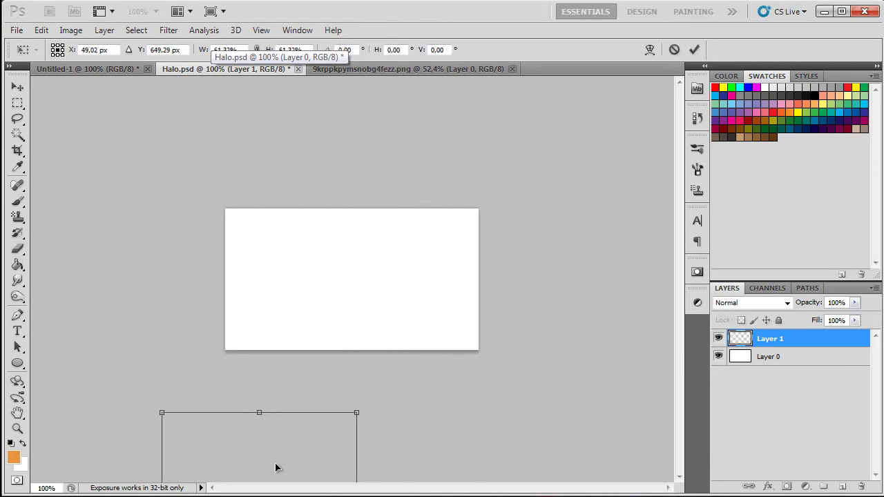
left_click_drag(278, 467, 373, 203)
left_click_drag(450, 148, 379, 283)
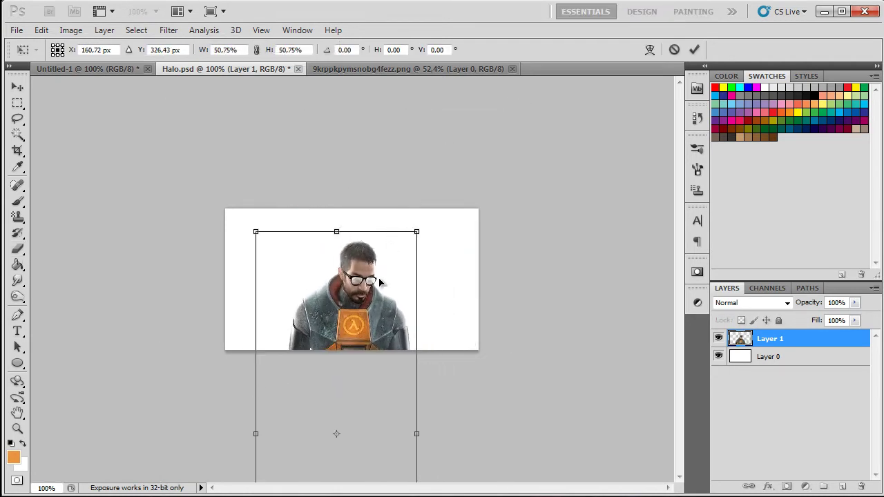
left_click_drag(421, 230, 371, 283)
left_click_drag(362, 354, 358, 251)
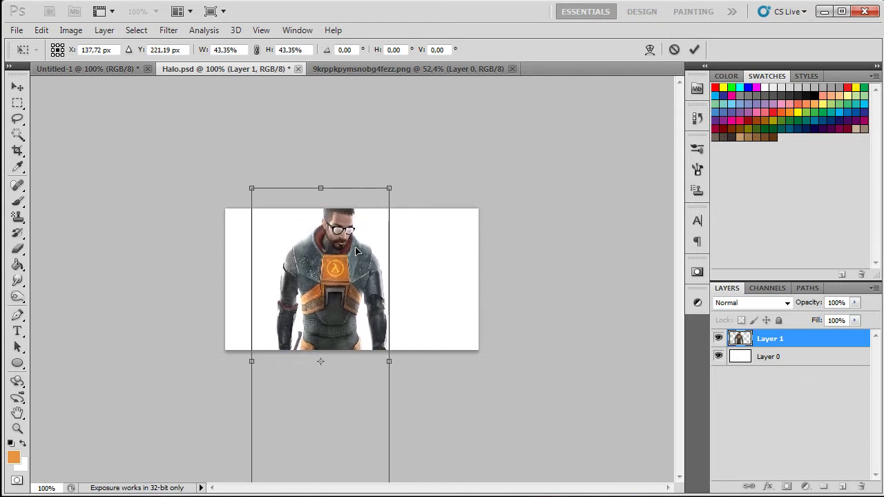
key("Return")
key("e")
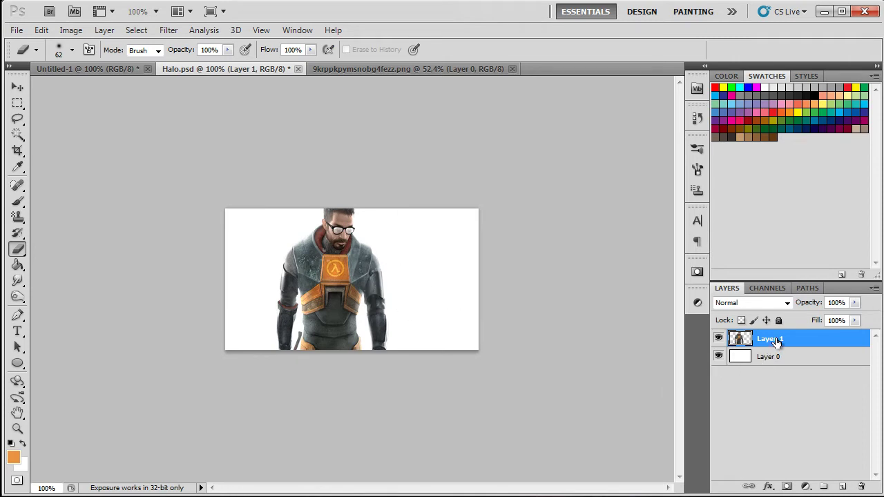
Step: Make three copies of the character layer beneath the original and spread them over the right half of the canvas
left_click_drag(796, 346, 793, 383)
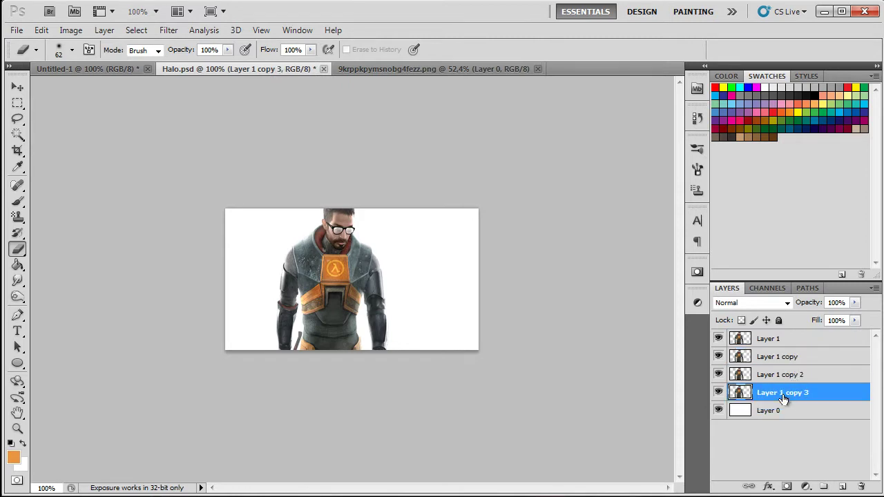
left_click_drag(341, 259, 388, 259)
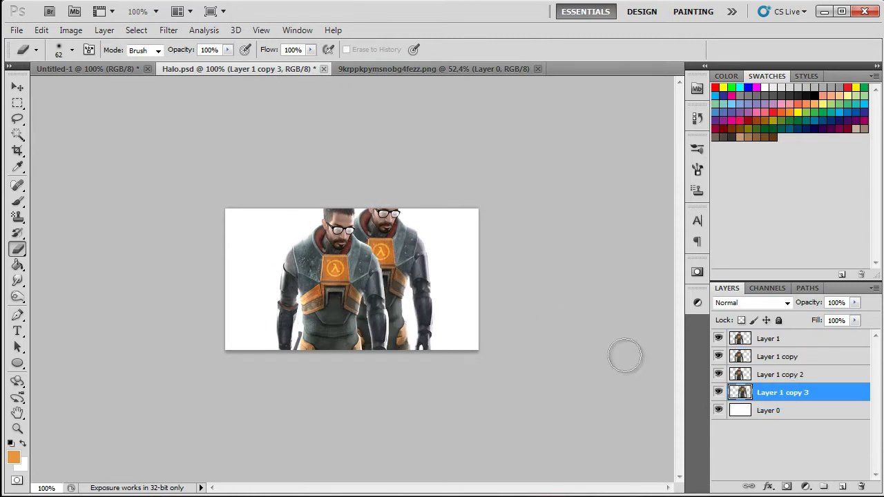
left_click(781, 374)
left_click_drag(424, 292, 525, 316)
left_click(784, 358)
mouse_move(349, 197)
left_mouse_down()
mouse_move(546, 242)
mouse_move(532, 245)
left_mouse_up()
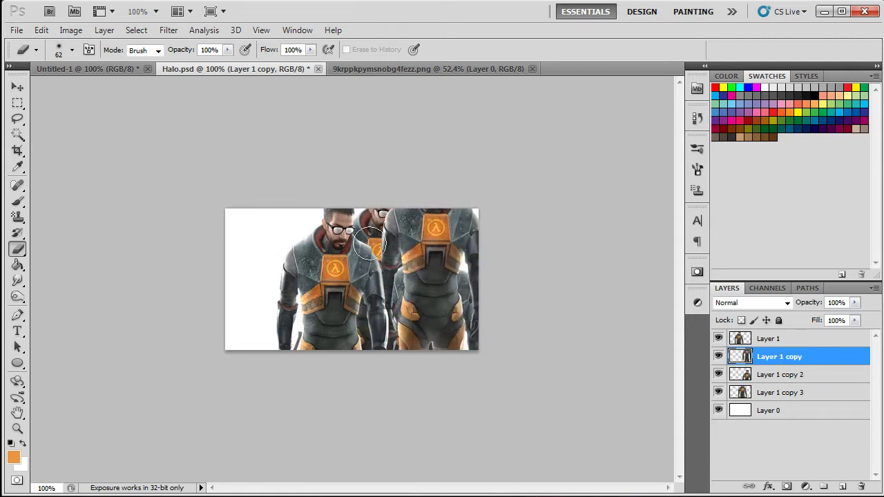
Step: Rename the original character layer Render and place two copies of it behind it over the left part of the canvas
double_click(770, 339)
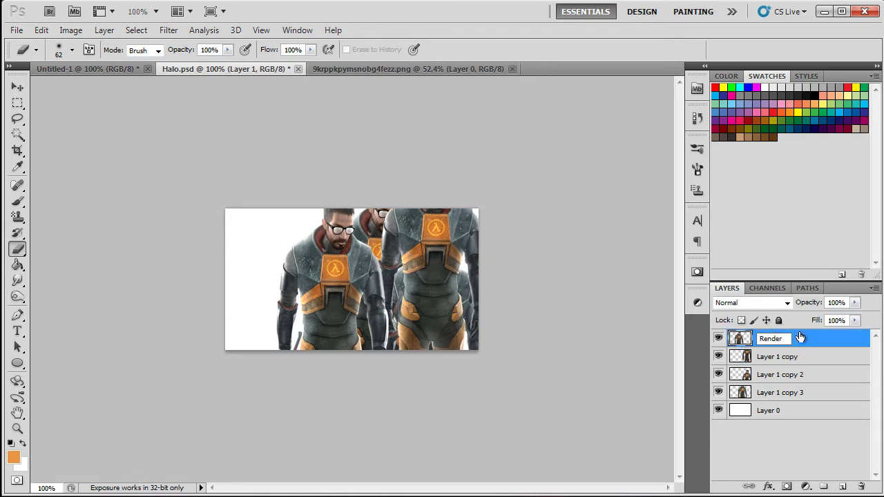
key("Return")
key("ctrl+j")
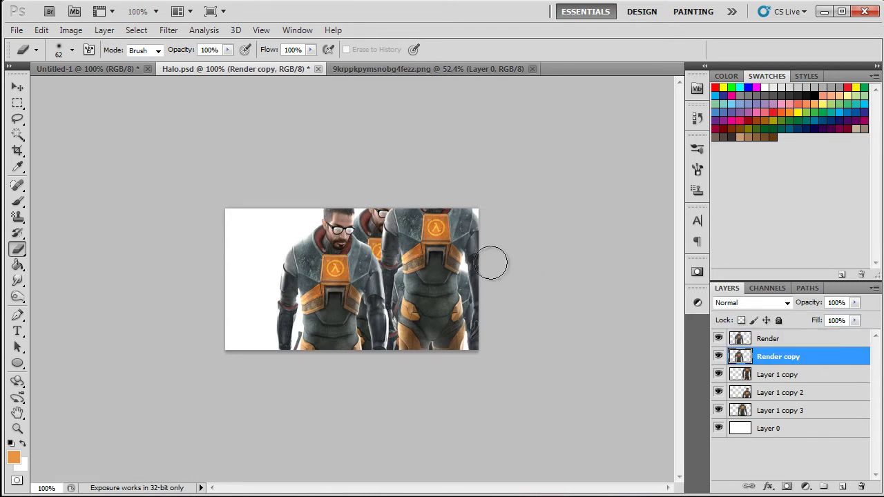
left_click_drag(380, 279, 333, 249)
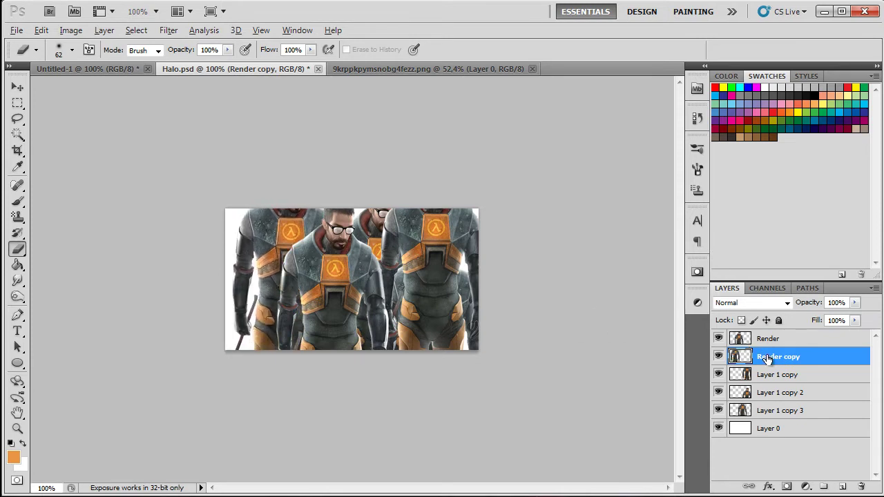
left_click_drag(770, 355, 770, 373)
left_click_drag(484, 316, 275, 316)
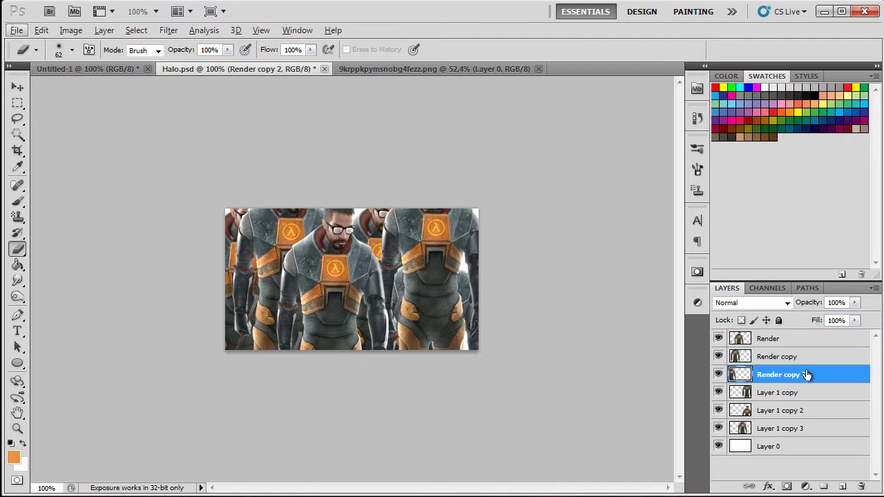
Step: Group the five copy layers beneath Render and toggle the group's visibility to check the background
left_click(785, 361)
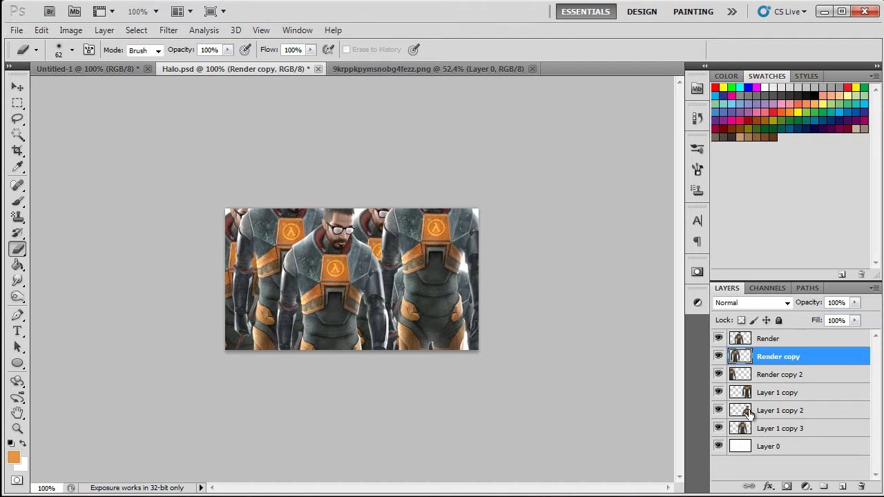
left_click(792, 430, "shift")
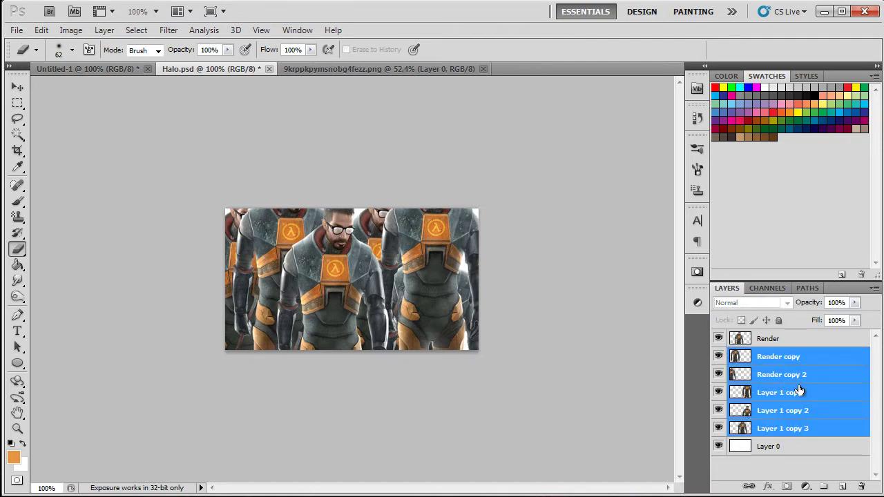
left_click(824, 487)
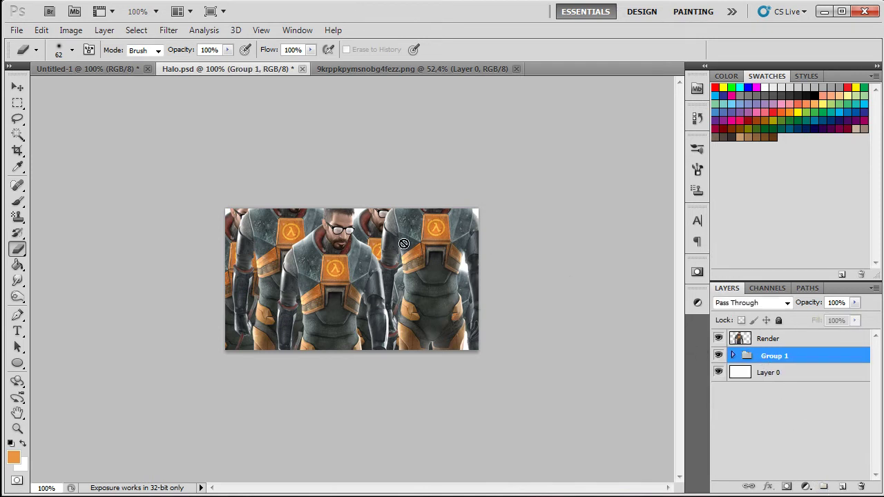
left_click(719, 355)
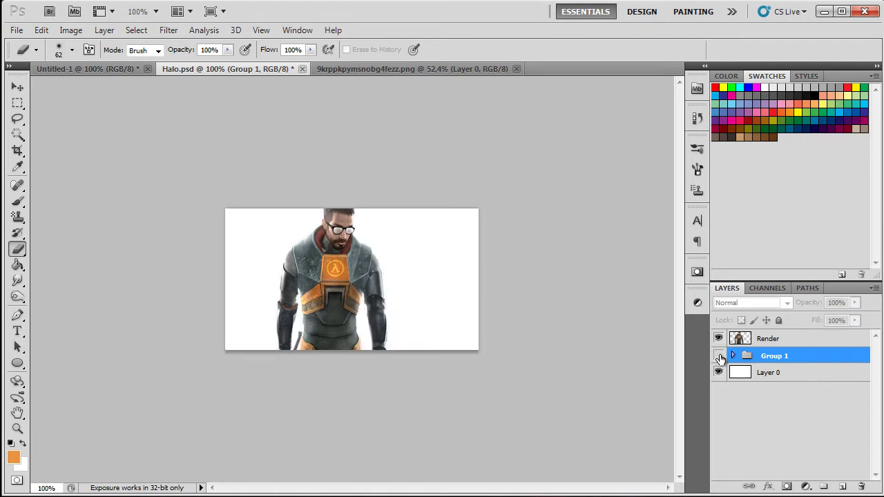
left_click(719, 356)
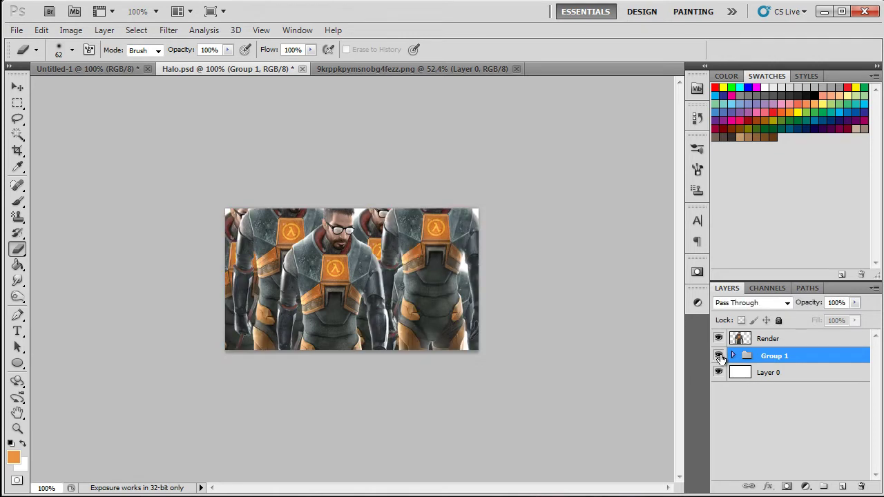
Step: Convert Group 1 to a smart object and rasterize it into a single layer, checking it by toggling its visibility
right_click(794, 362)
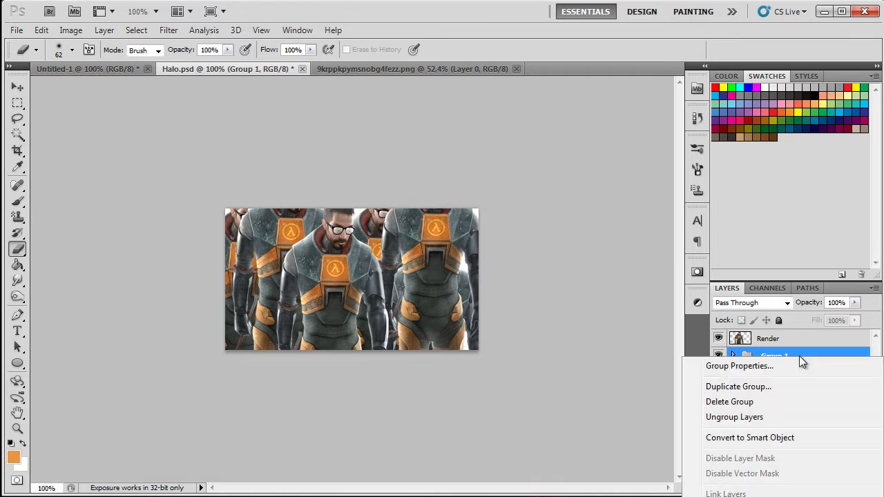
left_click(777, 438)
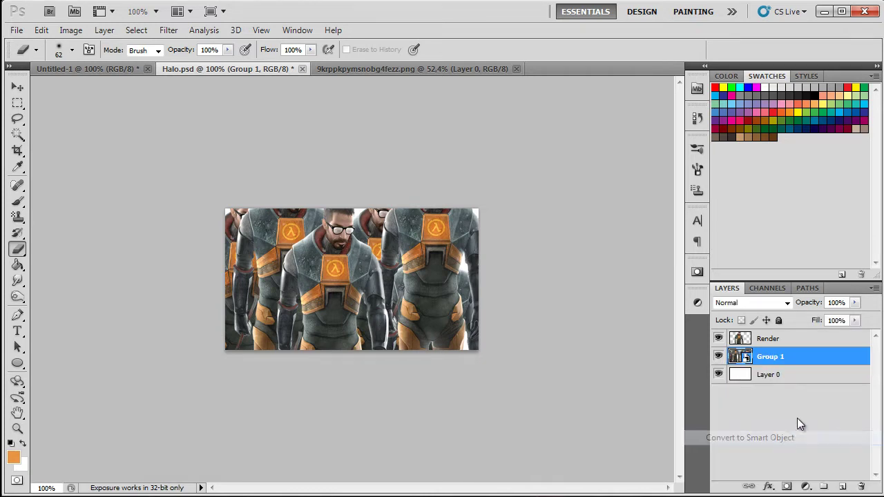
right_click(785, 355)
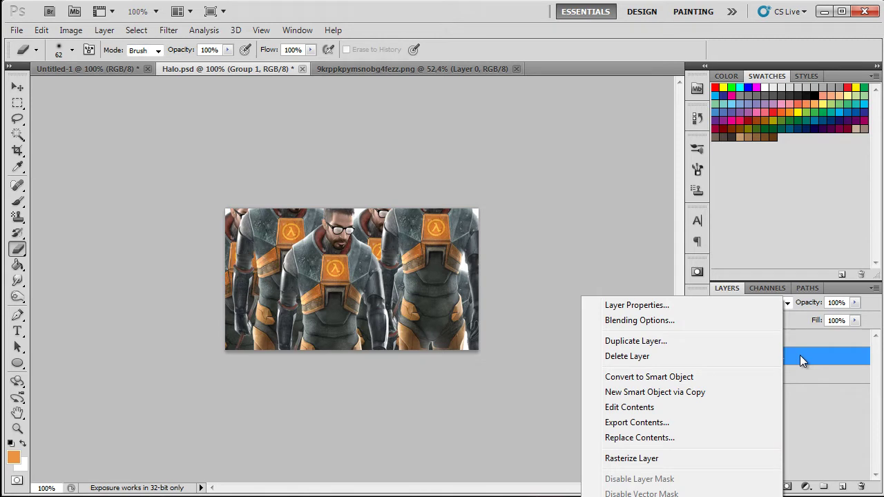
left_click(673, 459)
left_click(718, 356)
left_click(719, 357)
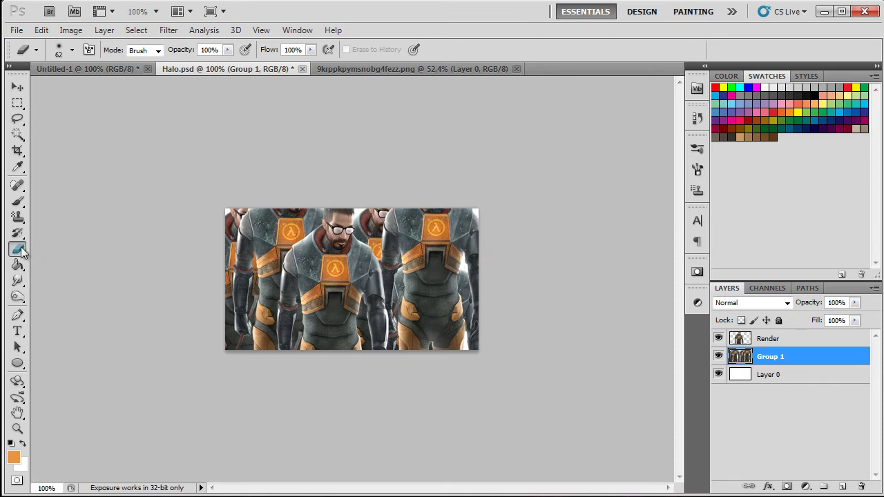
Step: Set up the Smudge tool with a soft round brush at 9 px and 90% strength
left_click(18, 280)
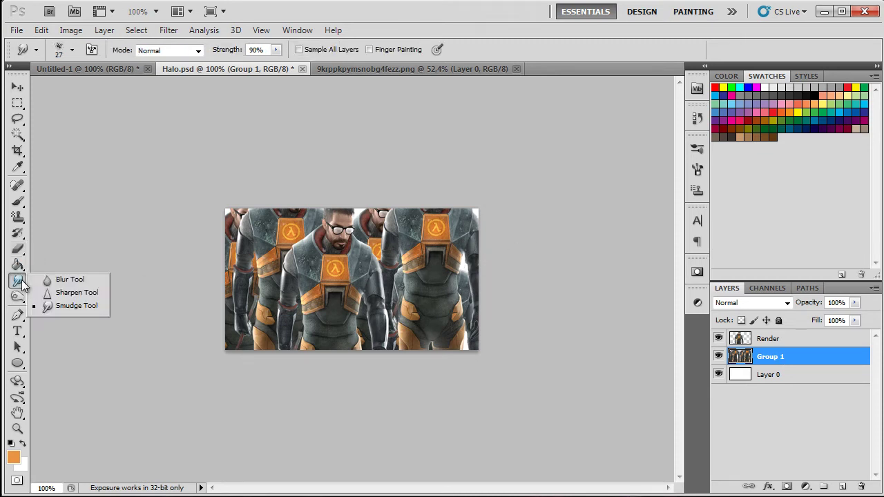
left_click(21, 284)
left_click(18, 281)
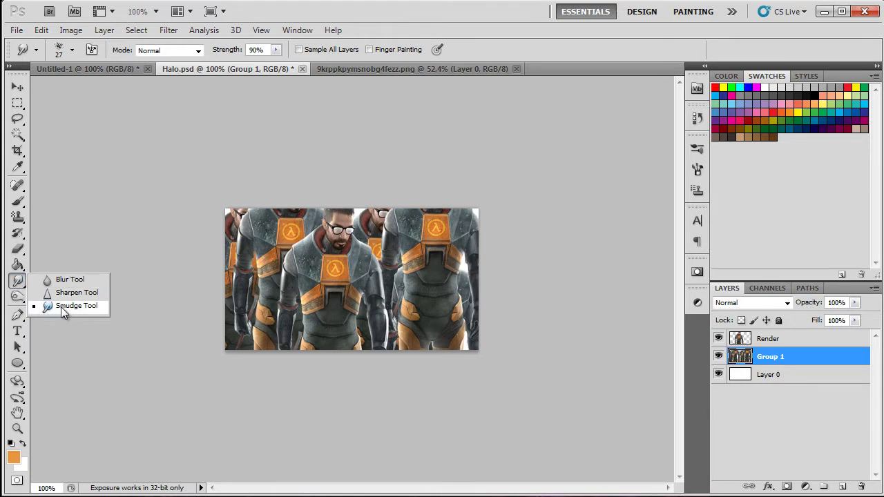
left_click(61, 307)
left_click(70, 51)
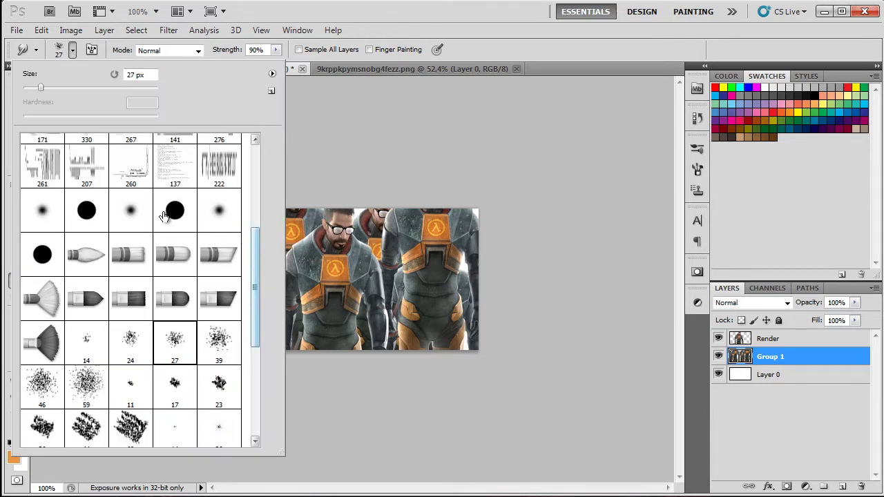
left_click(126, 214)
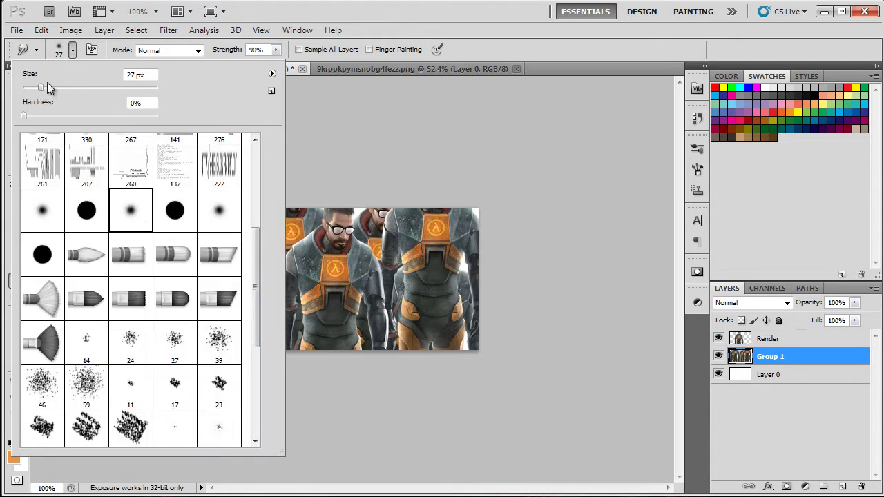
type("9")
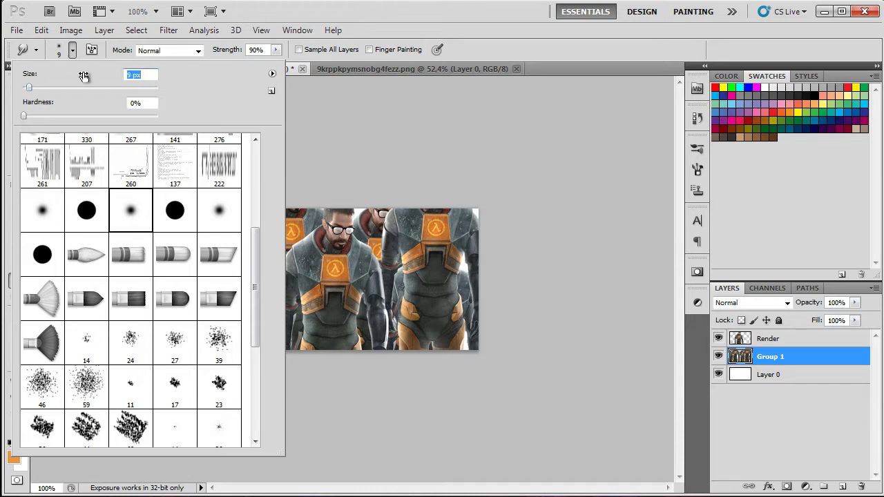
left_click(72, 51)
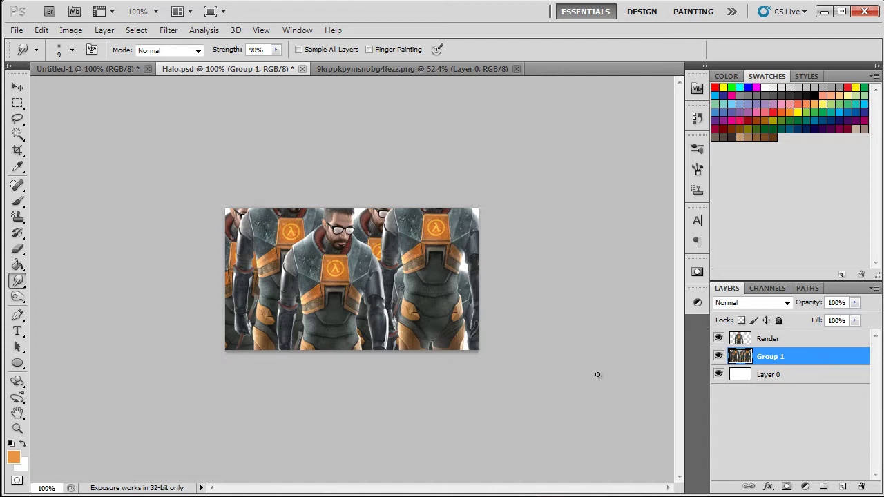
Step: Smudge the whole Group 1 background in diagonal strokes running from upper left to lower right behind the character
mouse_move(321, 365)
left_mouse_down()
mouse_move(194, 234)
mouse_move(268, 351)
mouse_move(235, 319)
mouse_move(188, 235)
mouse_move(276, 368)
mouse_move(221, 304)
mouse_move(197, 297)
left_mouse_up()
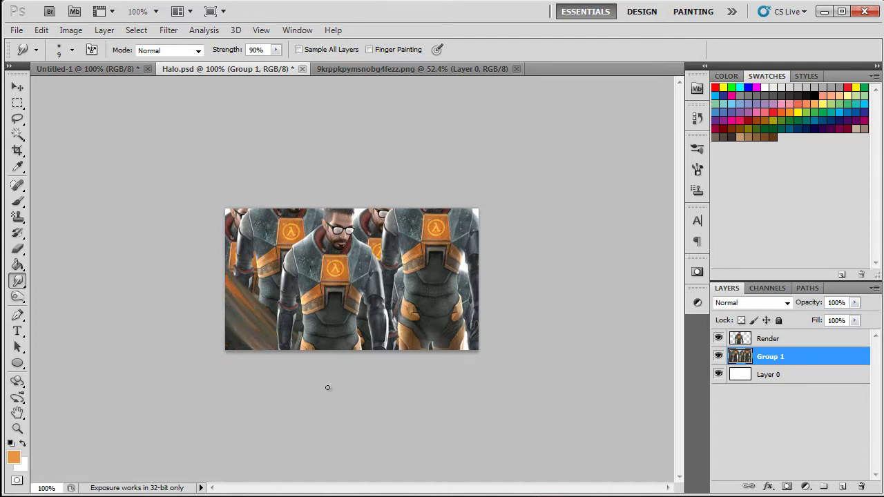
mouse_move(327, 388)
left_mouse_down()
mouse_move(288, 348)
mouse_move(287, 318)
mouse_move(273, 298)
left_mouse_up()
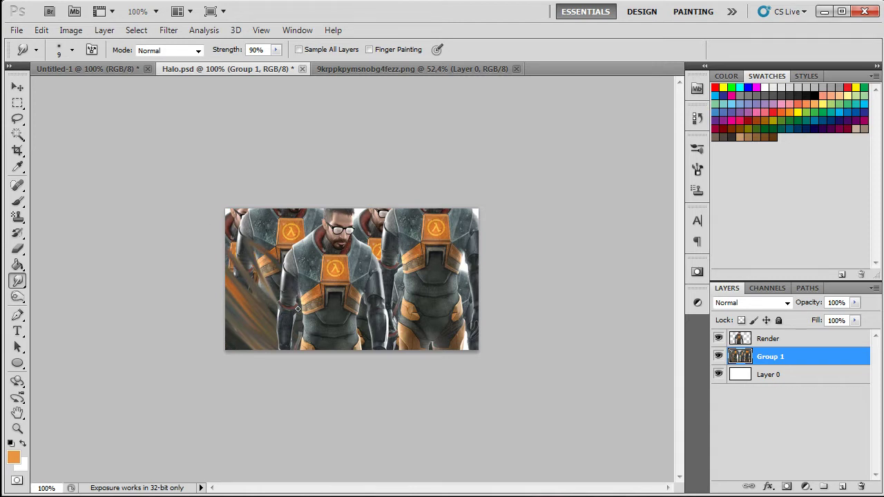
mouse_move(298, 309)
left_mouse_down()
mouse_move(246, 258)
mouse_move(302, 306)
mouse_move(219, 210)
mouse_move(308, 297)
mouse_move(313, 274)
mouse_move(241, 238)
mouse_move(262, 241)
mouse_move(253, 227)
mouse_move(294, 248)
left_mouse_up()
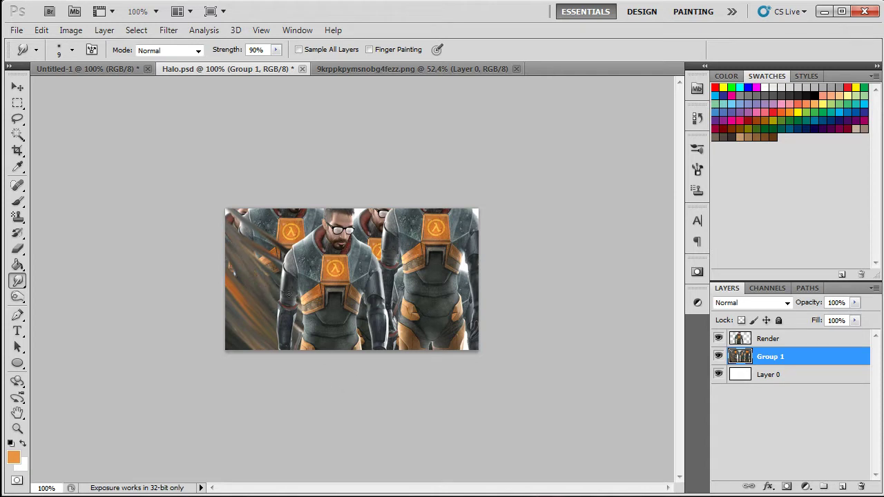
mouse_move(336, 359)
left_mouse_down()
mouse_move(228, 162)
mouse_move(289, 275)
mouse_move(438, 385)
mouse_move(416, 391)
mouse_move(301, 307)
mouse_move(262, 188)
mouse_move(290, 232)
mouse_move(415, 329)
mouse_move(375, 245)
mouse_move(509, 371)
mouse_move(355, 161)
mouse_move(491, 338)
mouse_move(475, 285)
left_mouse_up()
mouse_move(401, 211)
left_mouse_down()
mouse_move(492, 304)
mouse_move(485, 232)
mouse_move(439, 171)
mouse_move(521, 266)
mouse_move(508, 230)
mouse_move(466, 220)
mouse_move(389, 140)
mouse_move(469, 227)
mouse_move(505, 306)
mouse_move(409, 333)
left_mouse_up()
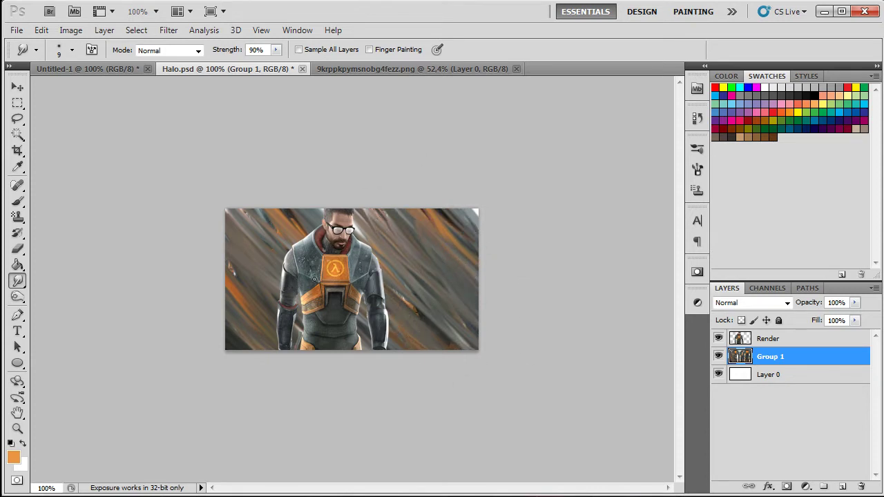
mouse_move(316, 279)
left_mouse_down()
mouse_move(269, 221)
mouse_move(238, 231)
mouse_move(257, 342)
left_mouse_up()
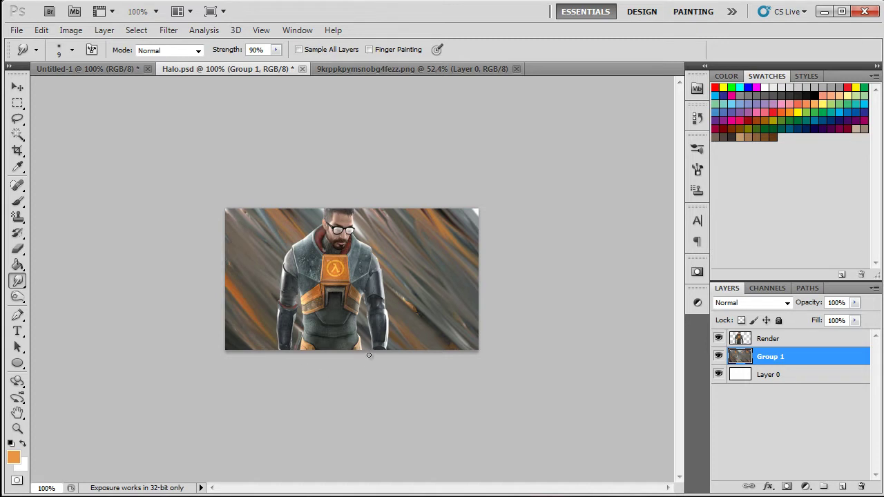
left_click_drag(385, 269, 379, 296)
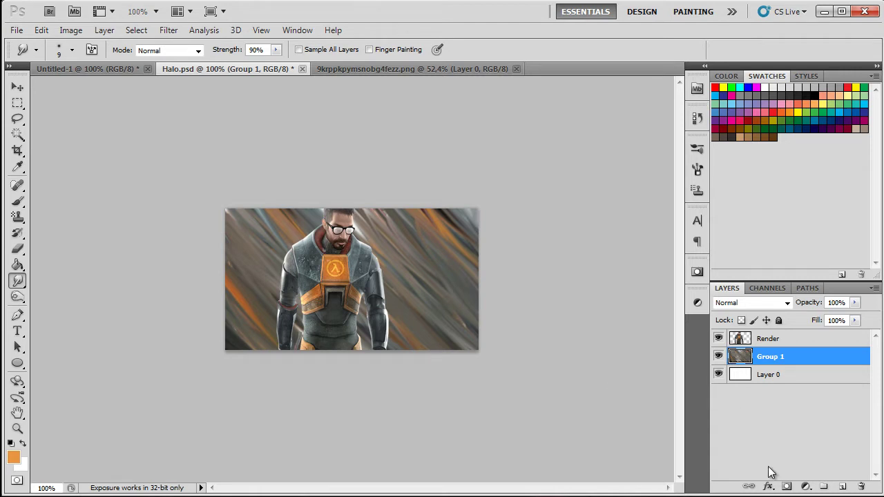
Step: Add a new layer above Group 1 and rename Group 1 as BG
left_click(843, 487)
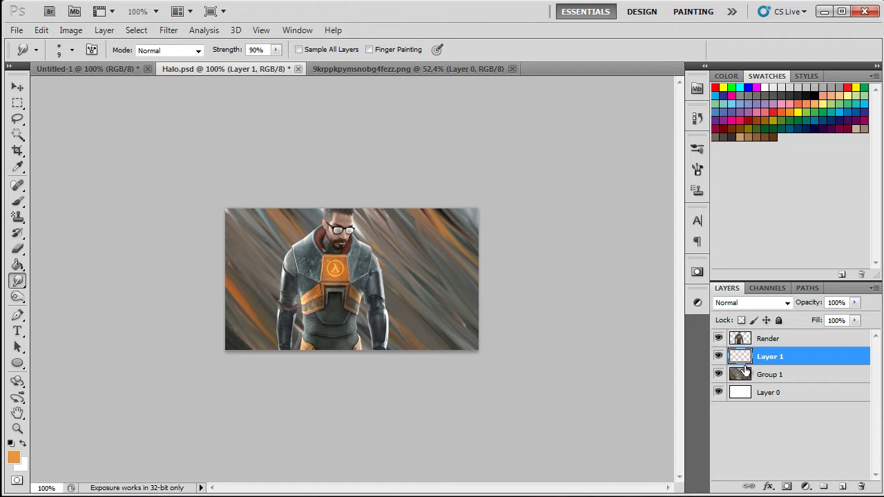
left_click(778, 378)
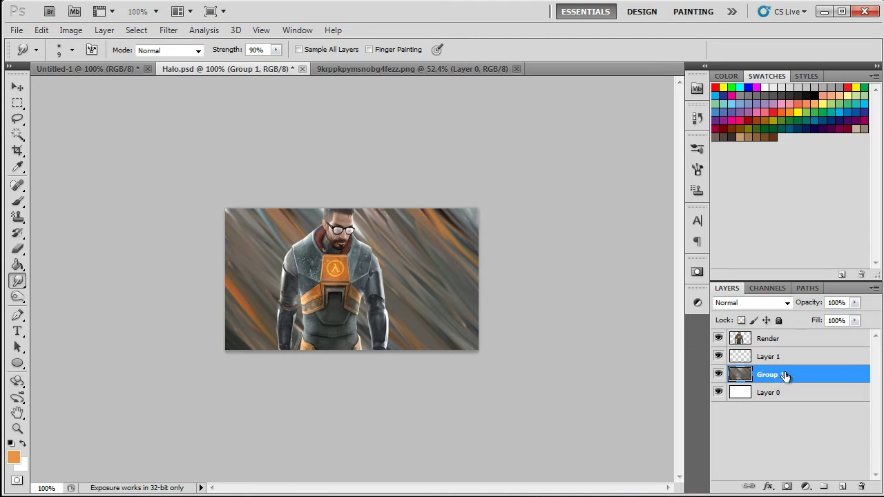
double_click(771, 375)
type("BG")
key("Return")
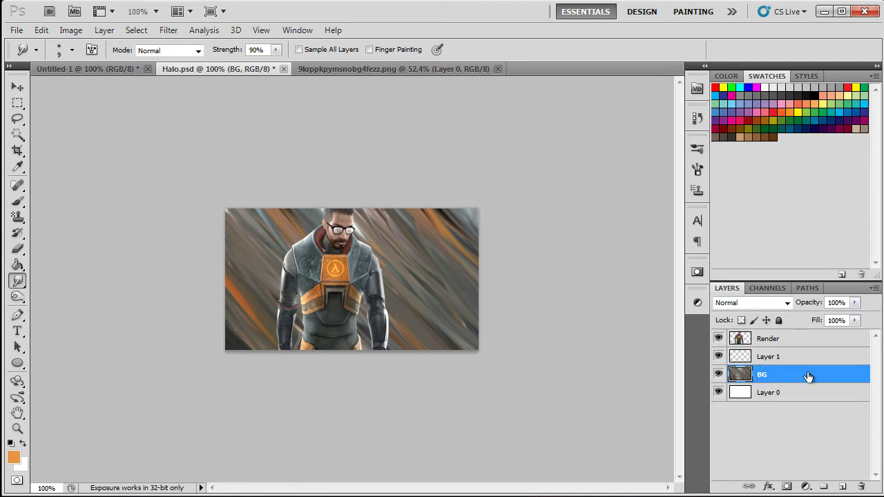
Step: Brush orange sampled from the character's chest plate around the figure on Layer 1 using the 46 px textured brush
left_click(771, 360)
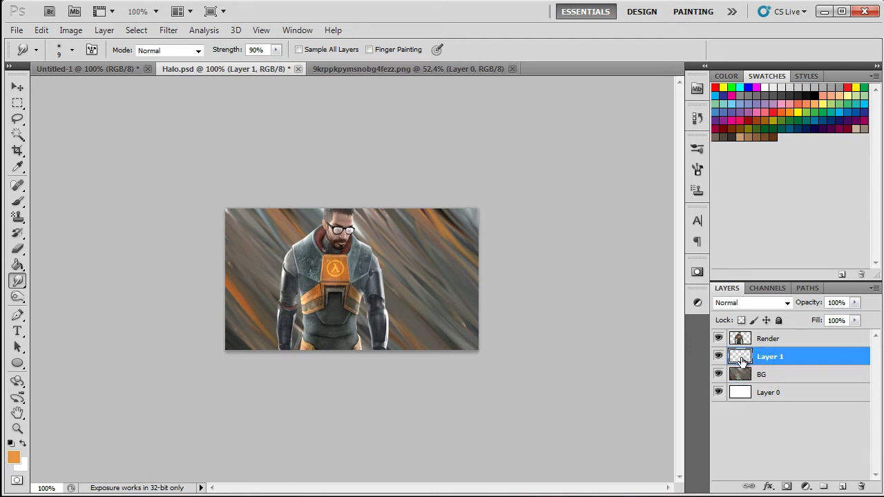
left_click(17, 200)
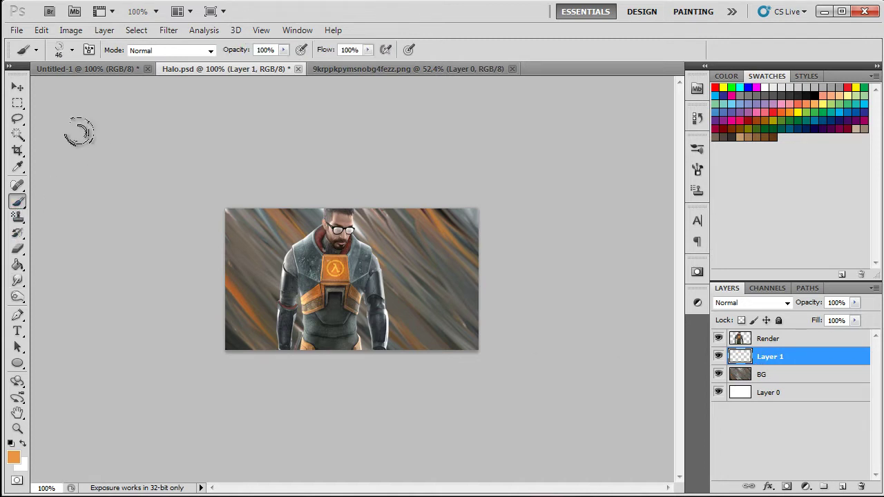
left_click(72, 50)
left_click(72, 50)
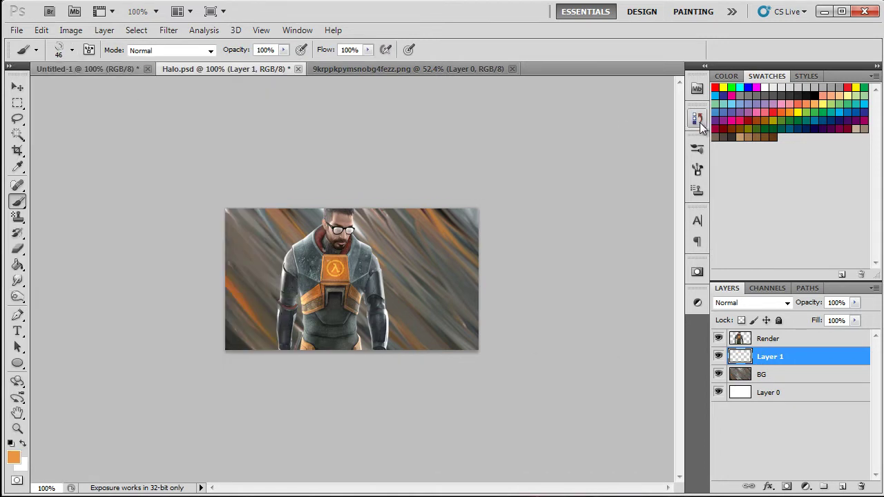
left_click(341, 263, "alt")
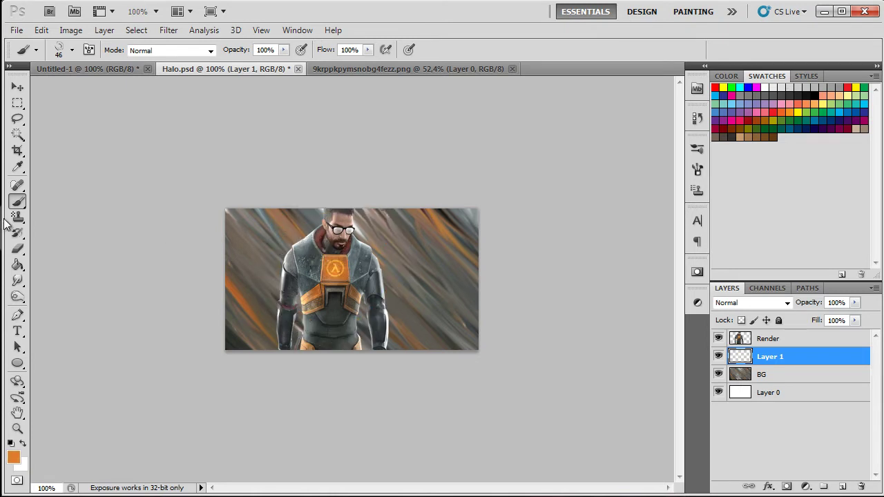
mouse_move(309, 248)
left_mouse_down()
mouse_move(269, 300)
mouse_move(301, 260)
mouse_move(286, 257)
mouse_move(269, 286)
mouse_move(289, 324)
mouse_move(295, 303)
mouse_move(284, 302)
mouse_move(304, 331)
mouse_move(341, 336)
mouse_move(352, 315)
mouse_move(330, 293)
mouse_move(363, 319)
mouse_move(371, 297)
mouse_move(372, 262)
mouse_move(338, 248)
mouse_move(335, 234)
mouse_move(359, 256)
left_mouse_up()
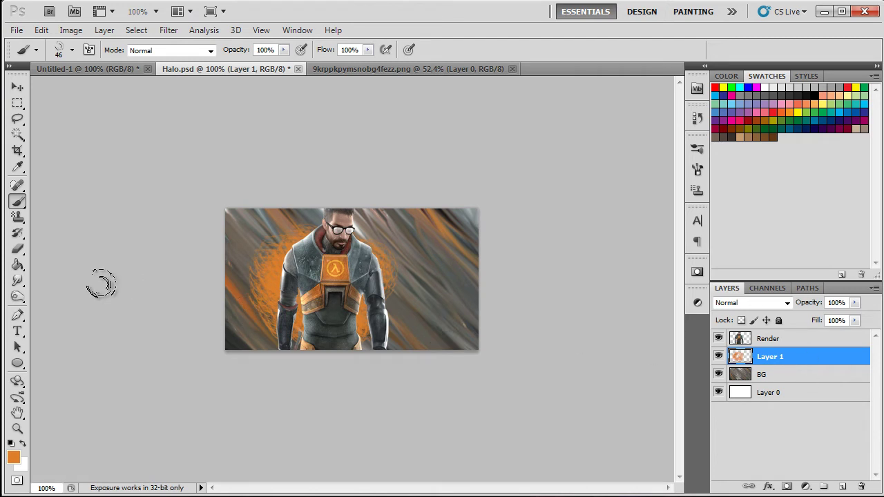
Step: Smudge the orange paint on Layer 1 diagonally along the background streaks and set the layer's blend mode to Overlay
left_click(18, 282)
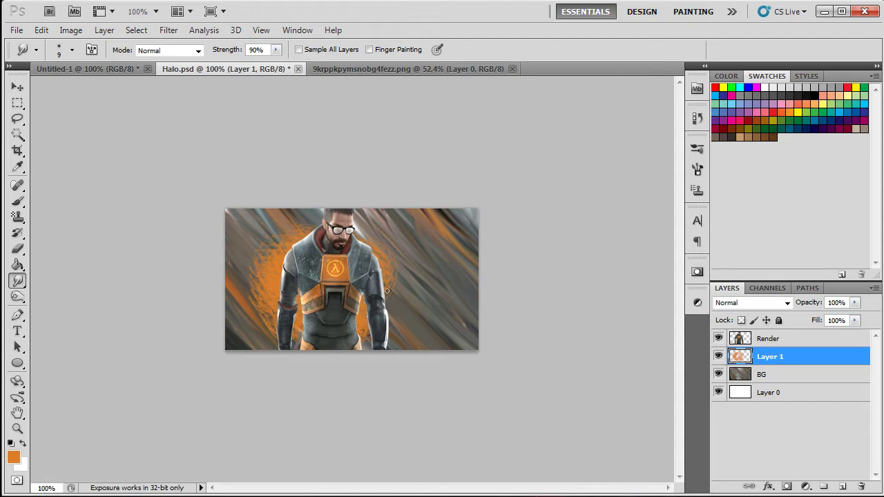
mouse_move(252, 228)
left_mouse_down()
mouse_move(282, 285)
mouse_move(324, 316)
mouse_move(269, 230)
mouse_move(318, 353)
mouse_move(232, 238)
mouse_move(291, 333)
mouse_move(281, 316)
mouse_move(246, 306)
mouse_move(283, 337)
left_mouse_up()
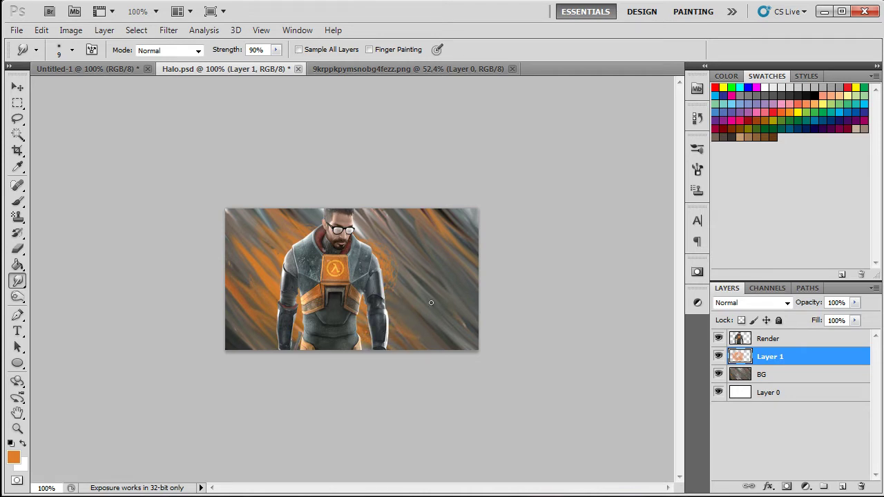
left_click(780, 303)
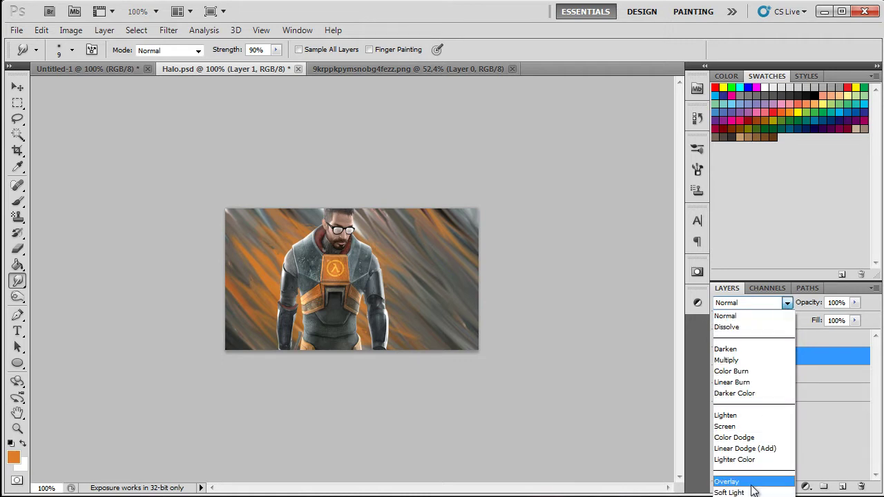
left_click(743, 427)
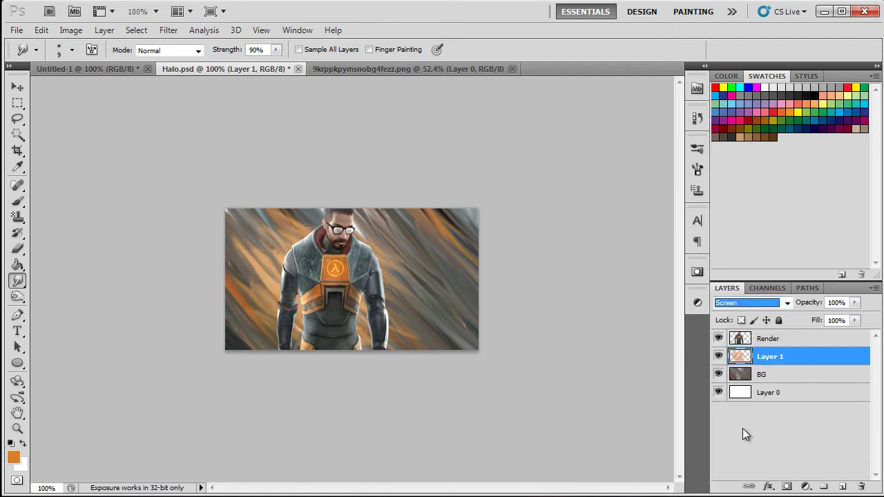
left_click(748, 306)
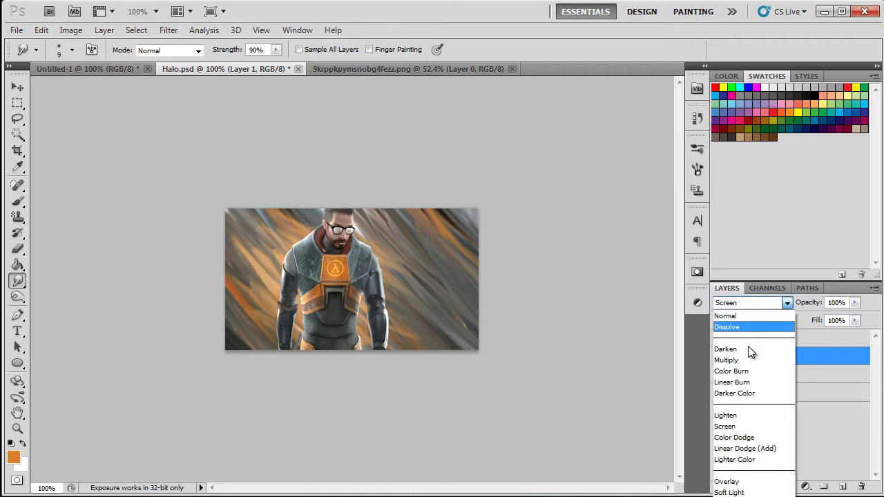
left_click(763, 480)
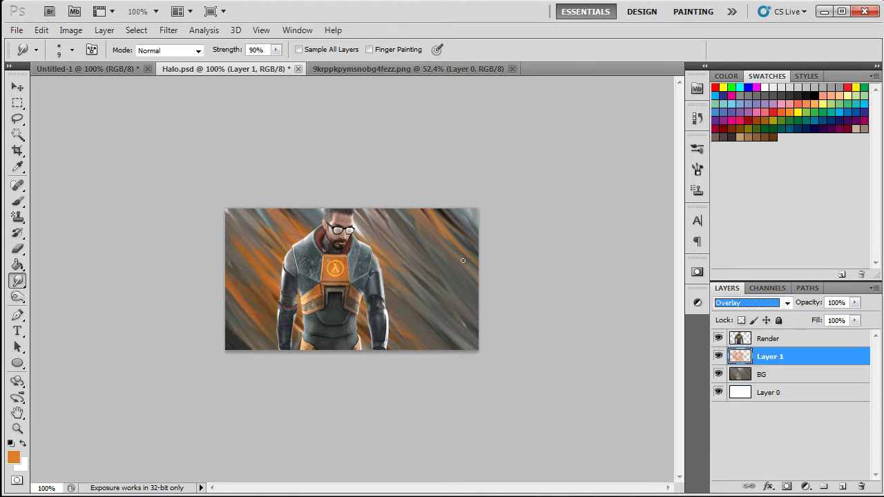
Step: Duplicate Layer 1 beneath itself and set the original Layer 1 to Linear Dodge (Add) at 46% opacity
left_click_drag(780, 361, 760, 371)
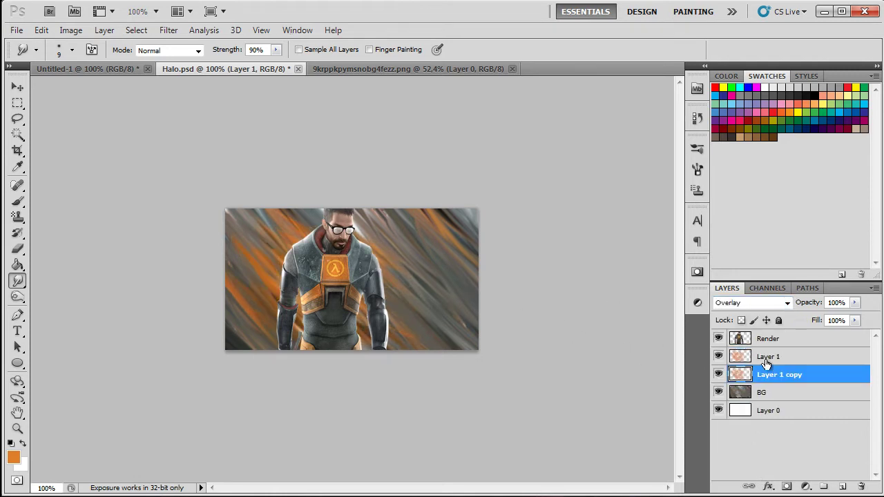
left_click(778, 356)
left_click(788, 303)
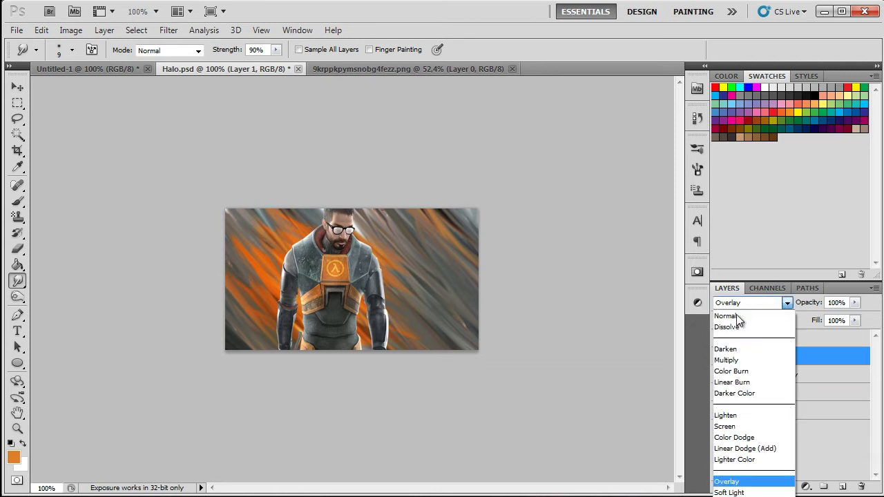
left_click(753, 447)
mouse_move(336, 251)
left_mouse_down()
mouse_move(405, 263)
mouse_move(386, 267)
left_mouse_up()
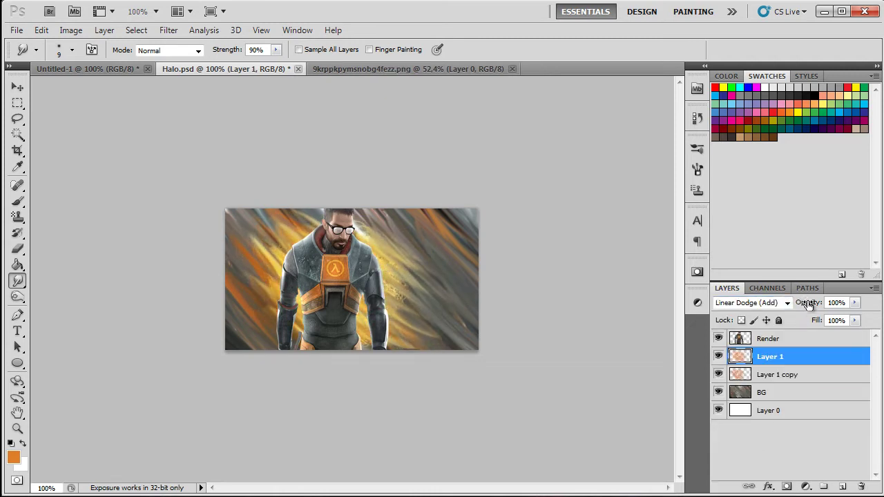
left_click_drag(810, 304, 769, 306)
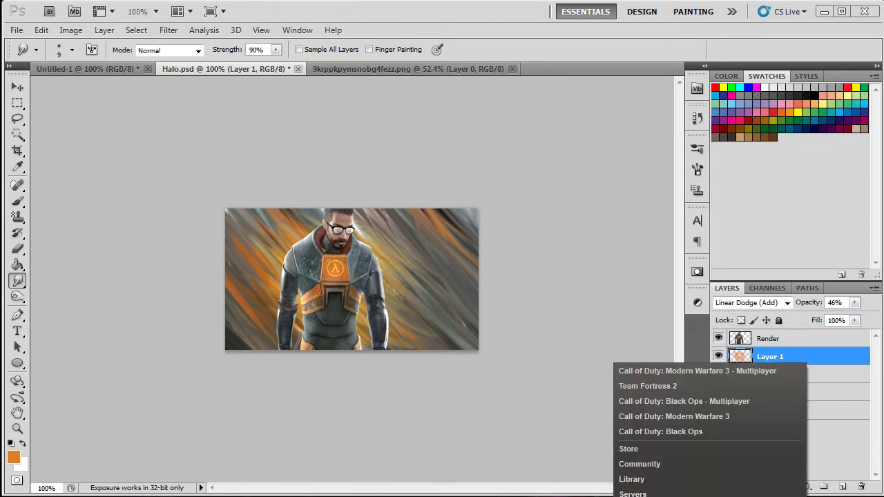
left_click(611, 447)
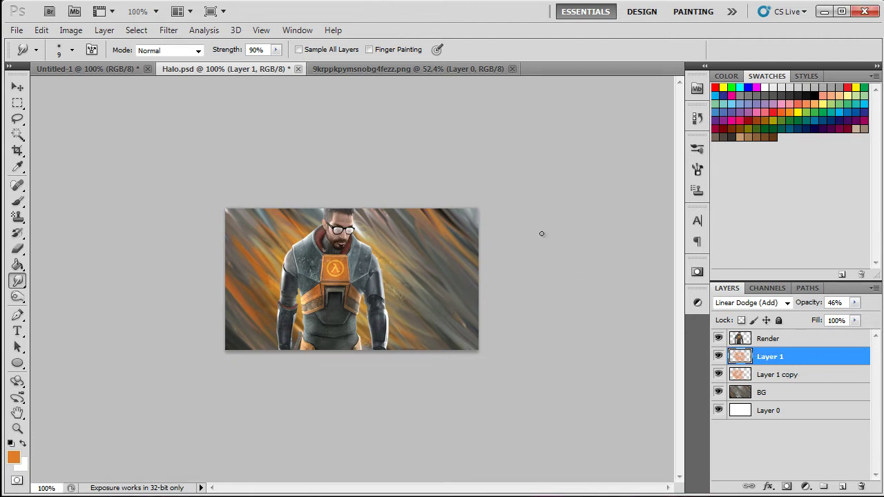
Step: Add a new layer above Render and fill it with the merged Halo.psd image using Apply Image
left_click(774, 339)
left_click(843, 488)
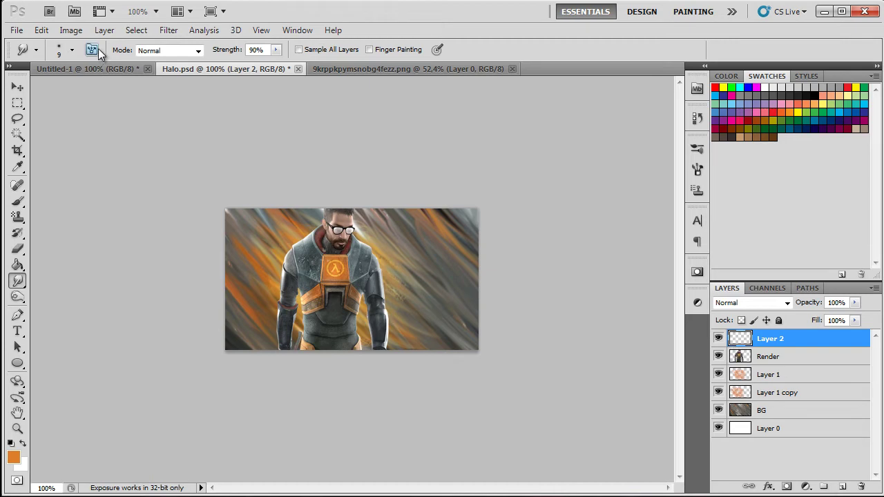
left_click(78, 31)
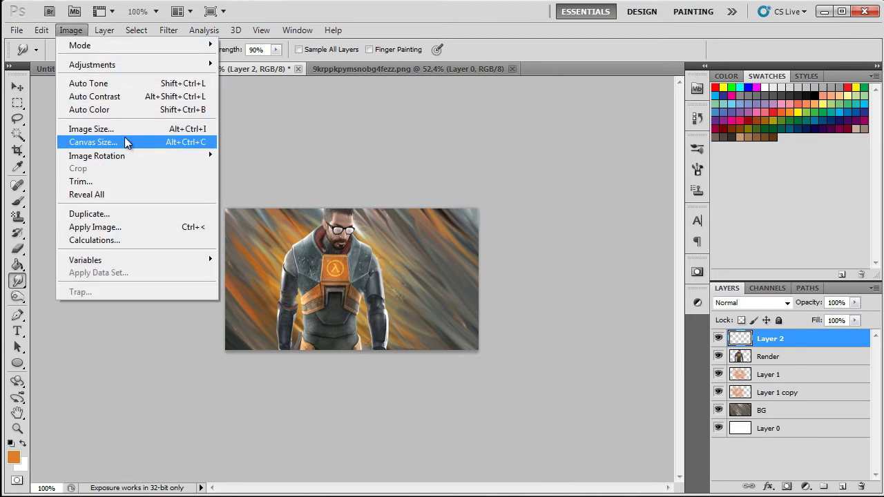
left_click(136, 230)
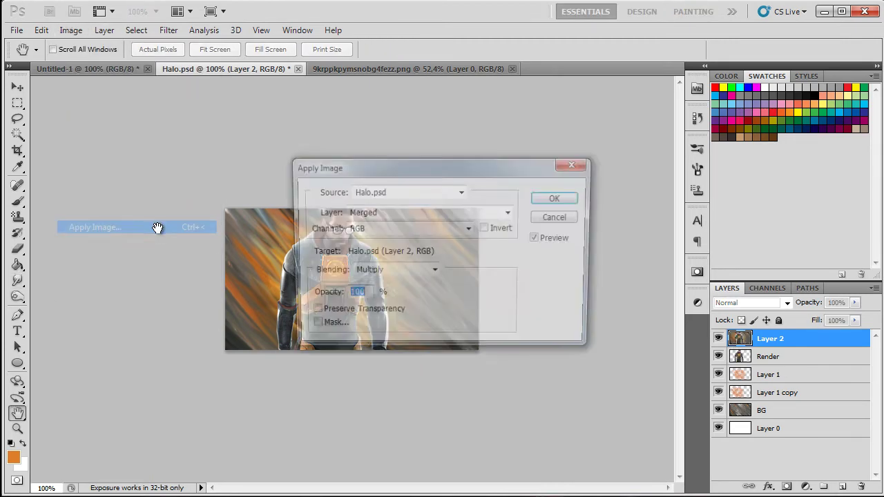
left_click(558, 198)
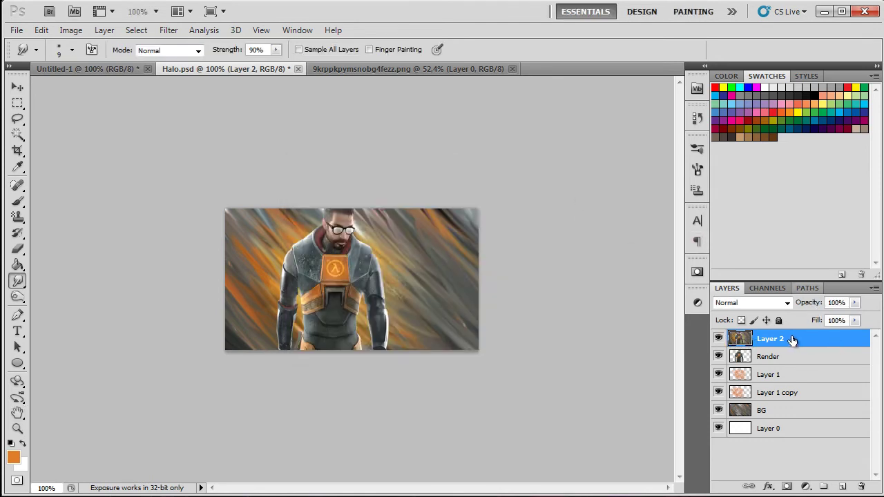
Step: Burn the background edges and corners on Layer 2 with a 154 px soft brush, range Shadows, exposure 19%
left_click(15, 298)
left_click(71, 309)
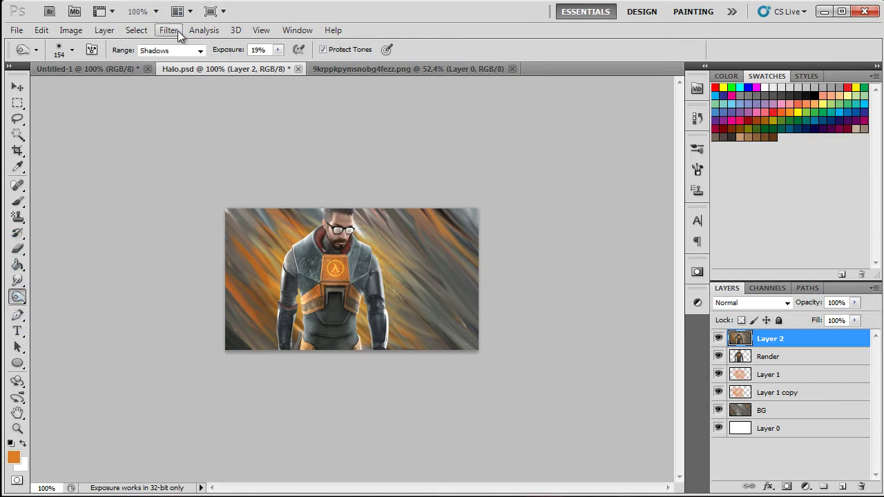
left_click(72, 50)
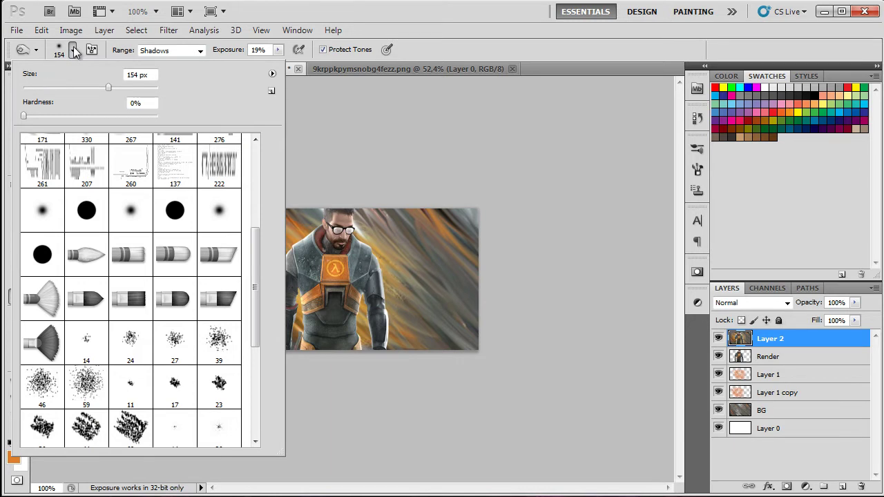
left_click(74, 51)
left_click(200, 50)
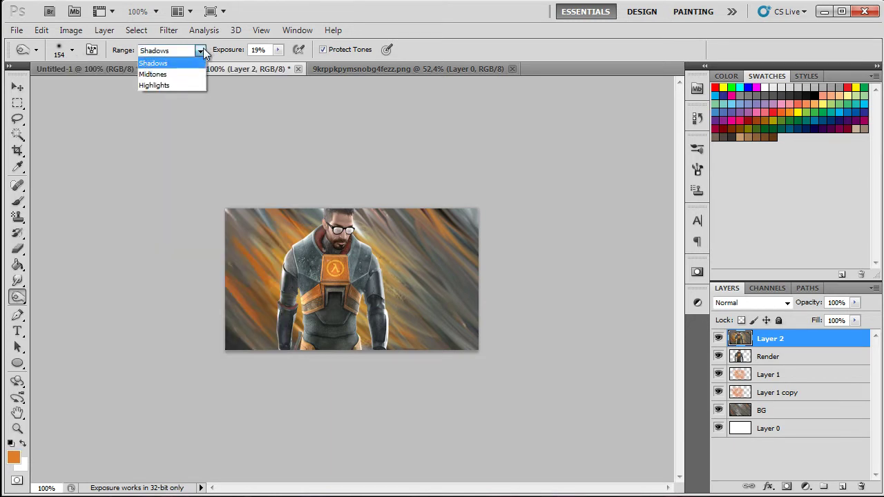
left_click(202, 52)
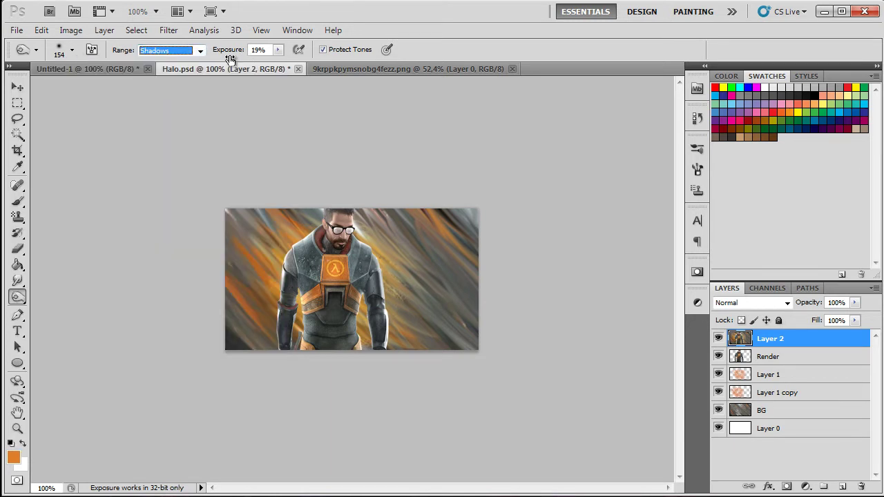
left_click(464, 317)
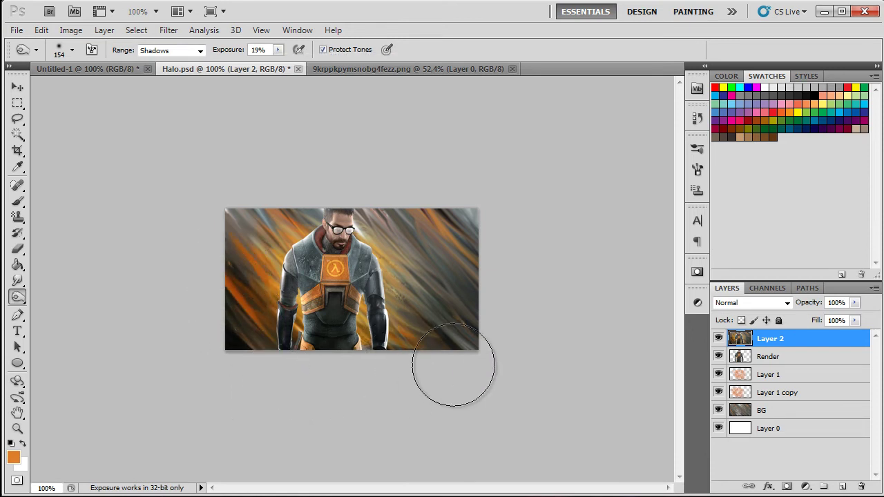
mouse_move(453, 365)
left_mouse_down()
mouse_move(445, 332)
mouse_move(455, 236)
mouse_move(450, 198)
left_mouse_up()
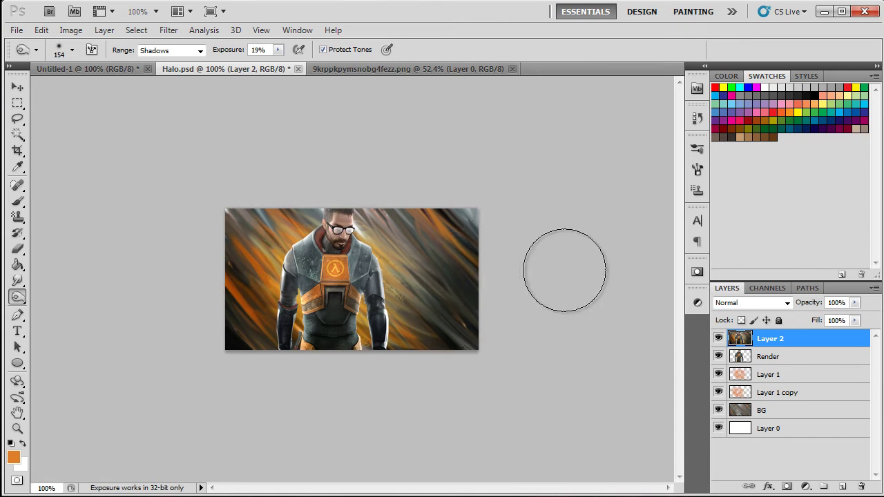
Step: On a new layer, paint a yellow-orange glow sampled from the chest emblem along the image's upper edge with a 246 px soft brush
left_click(843, 488)
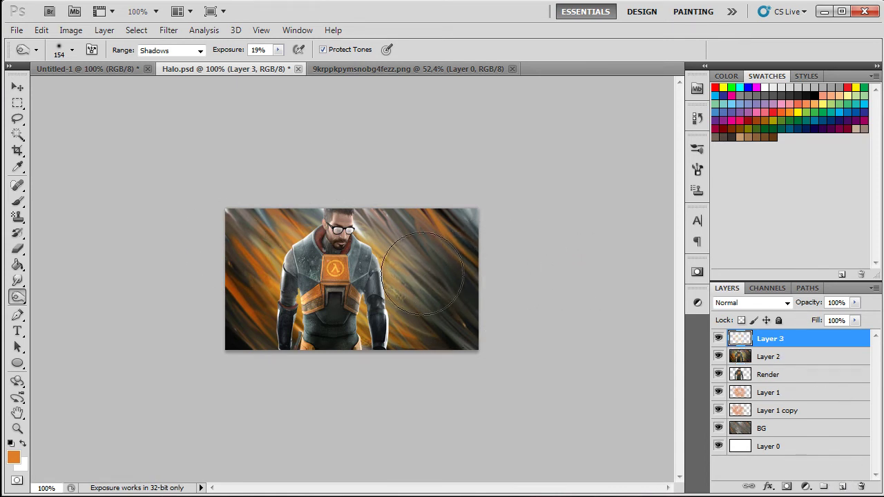
left_click(17, 201)
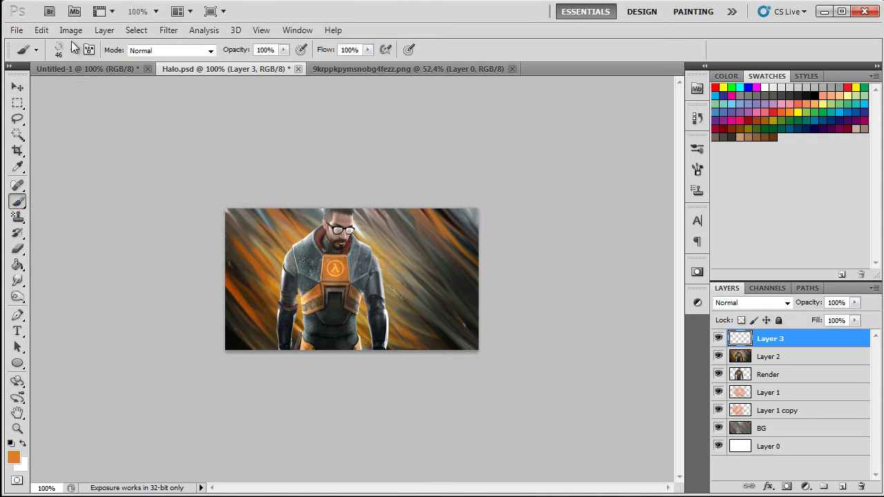
left_click(71, 50)
left_click(124, 194)
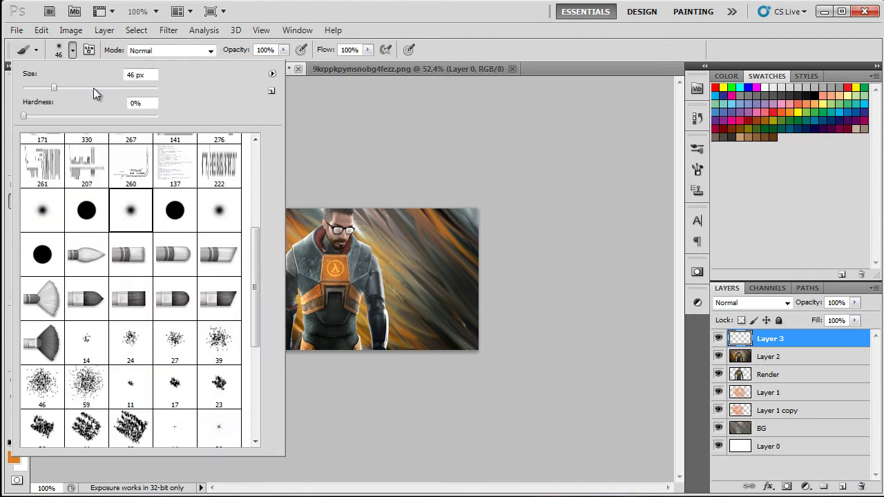
left_click_drag(117, 95, 119, 94)
left_click(758, 340)
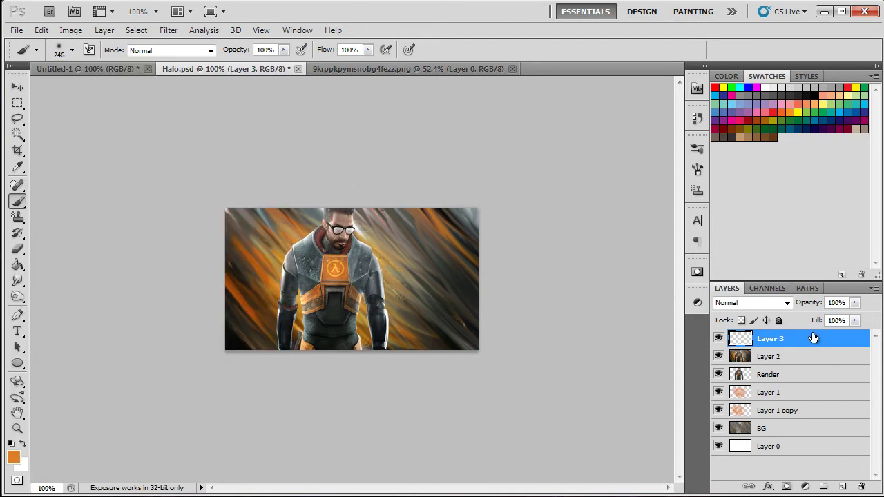
left_click(340, 263)
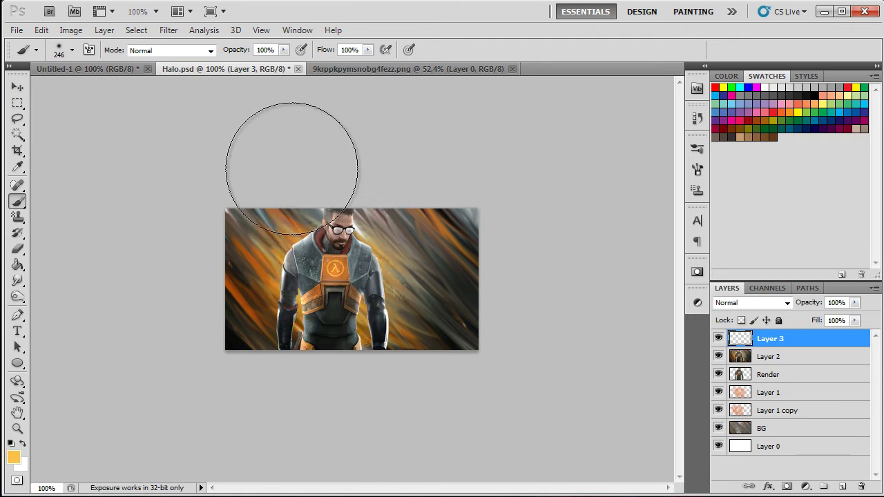
left_click(386, 208)
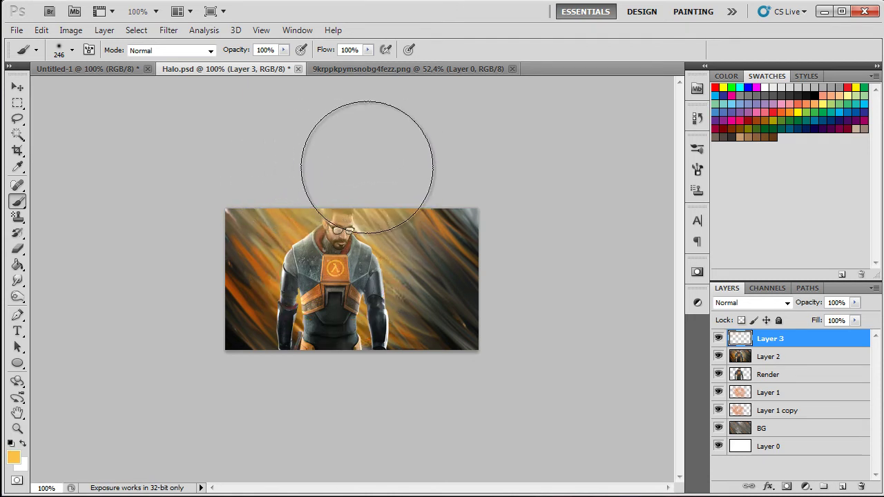
Step: Add white soft-brush light above the character's head on Layer 3 and check the layer's effect
left_click(765, 87)
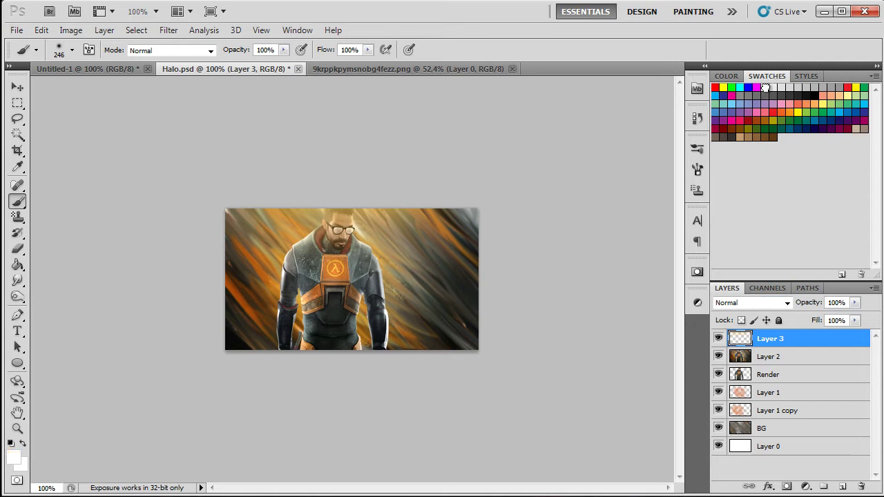
left_click(372, 150)
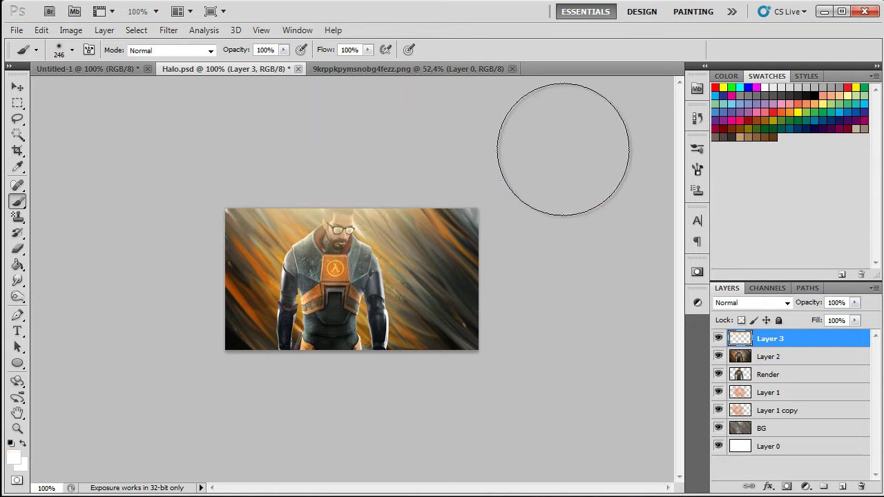
left_click(719, 340)
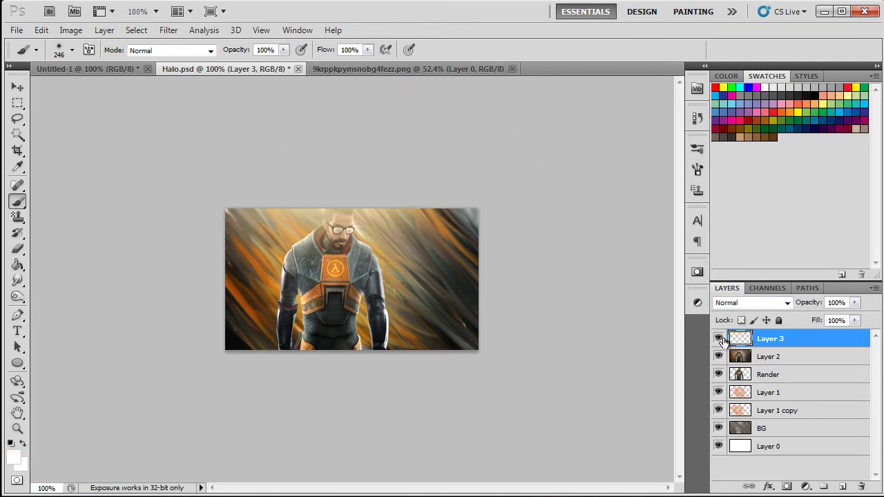
Step: Paint white light over both shoulders on a new layer, set that layer's opacity to 17%, and save the file
left_click(841, 488)
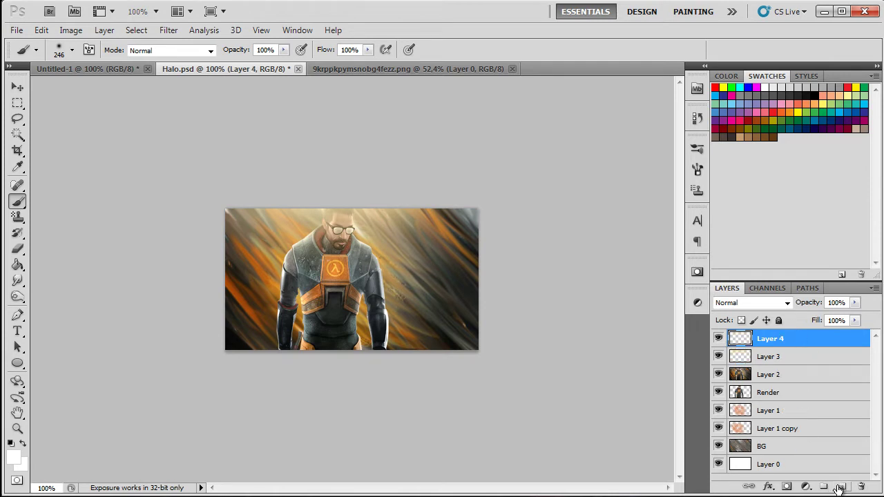
left_click(296, 239)
left_click(373, 235)
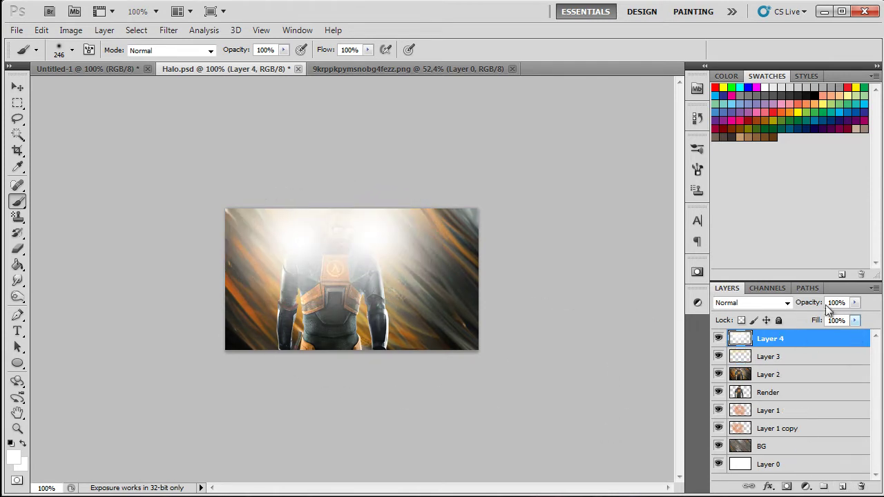
left_click_drag(813, 307, 596, 320)
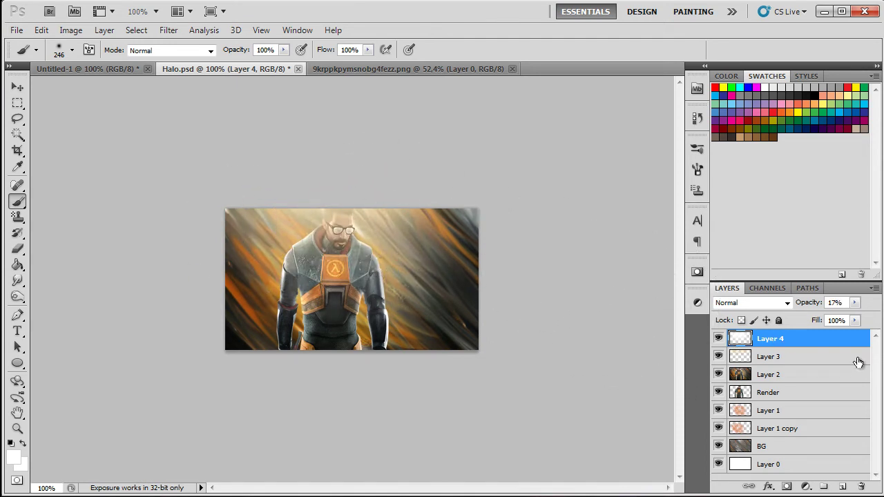
key("ctrl+s")
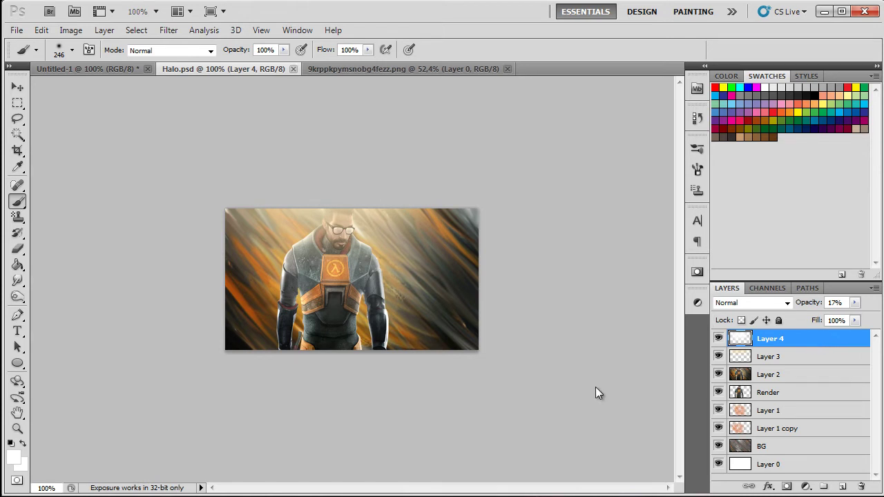
Step: Add a Curves adjustment layer above Layer 4 and darken the RGB curve with a point at input 171, output 150
left_click(807, 487)
left_click(805, 487)
left_click(806, 487)
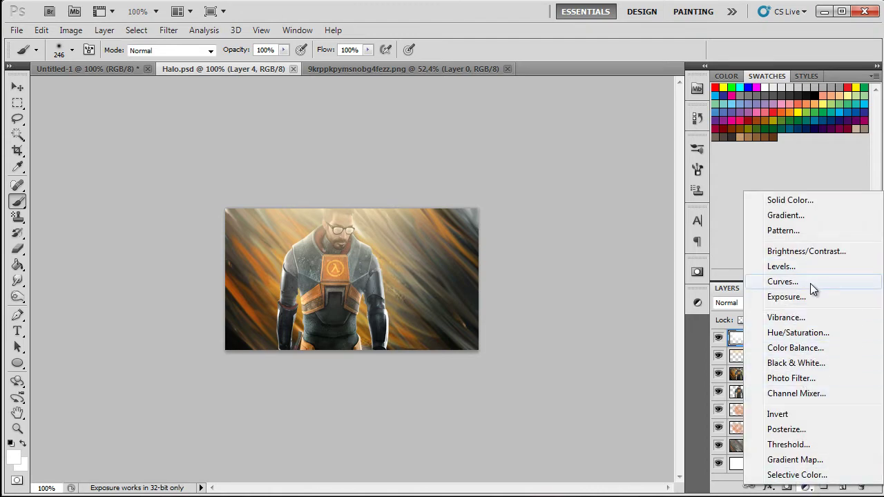
left_click(784, 282)
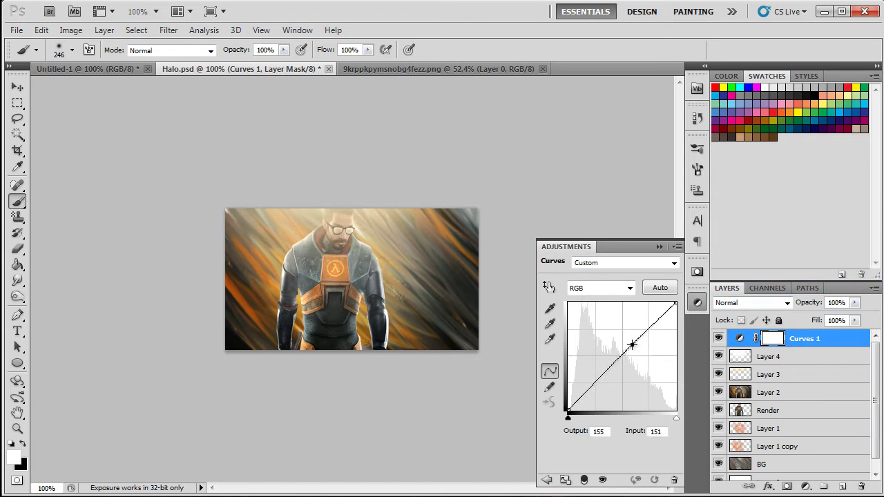
left_click_drag(632, 344, 642, 347)
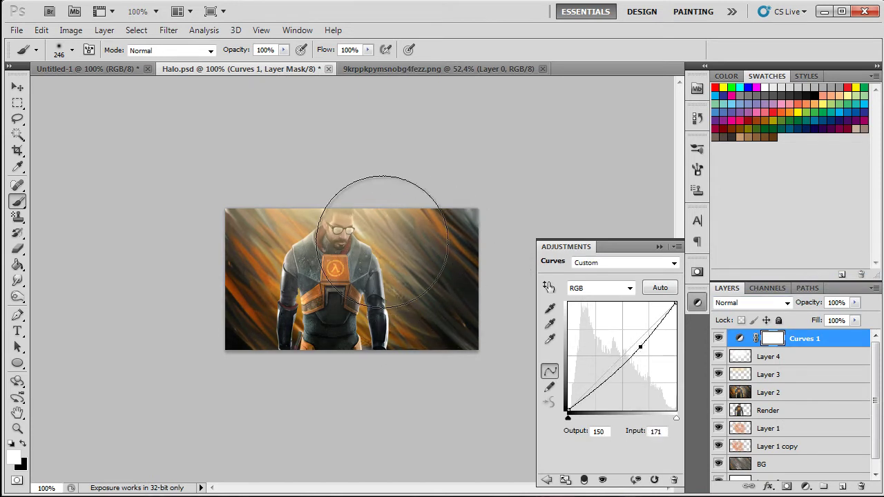
Step: In the Curves adjustment's Blue channel, raise the shadow point to output 13 and lower the highlight point
left_click(628, 289)
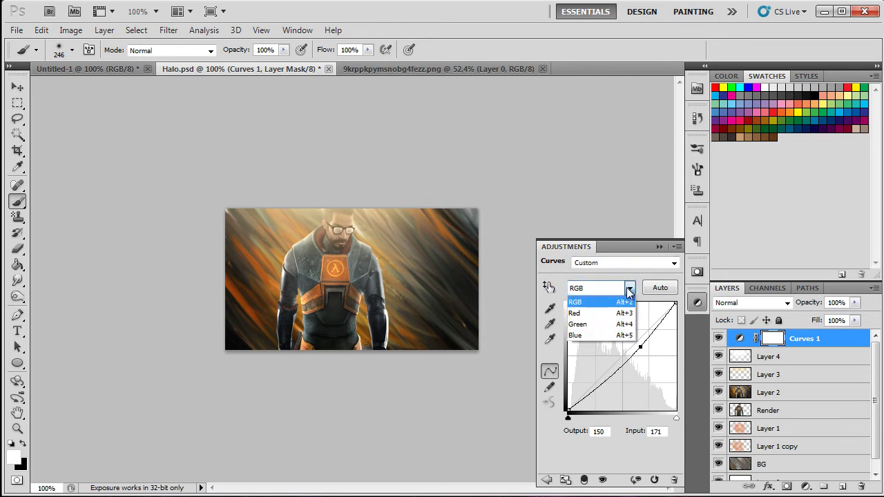
left_click(585, 336)
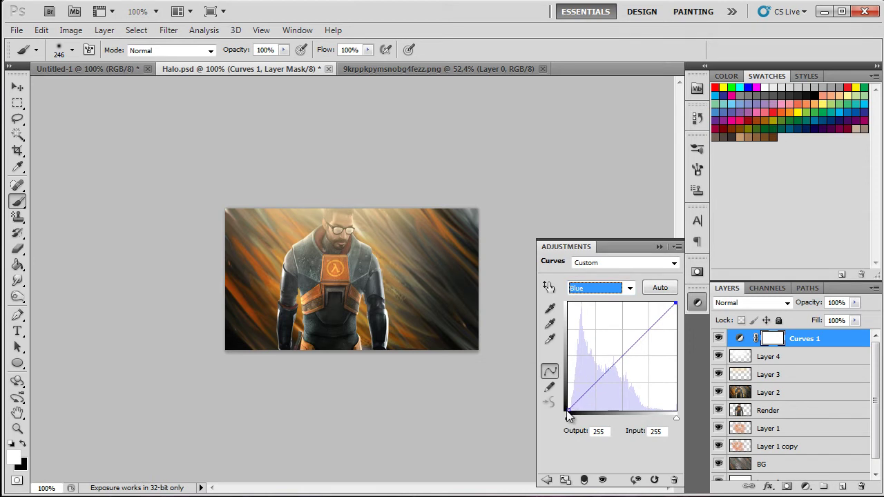
left_click_drag(568, 413, 565, 403)
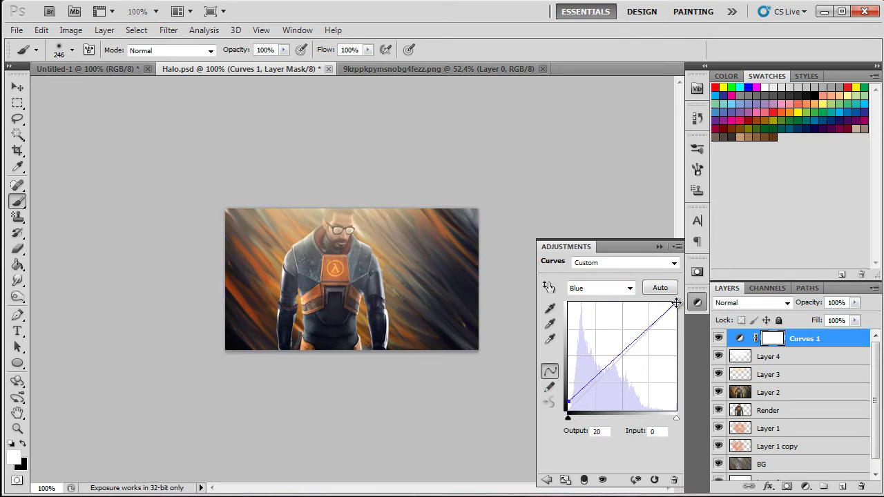
left_click_drag(676, 302, 686, 313)
left_click_drag(569, 401, 568, 405)
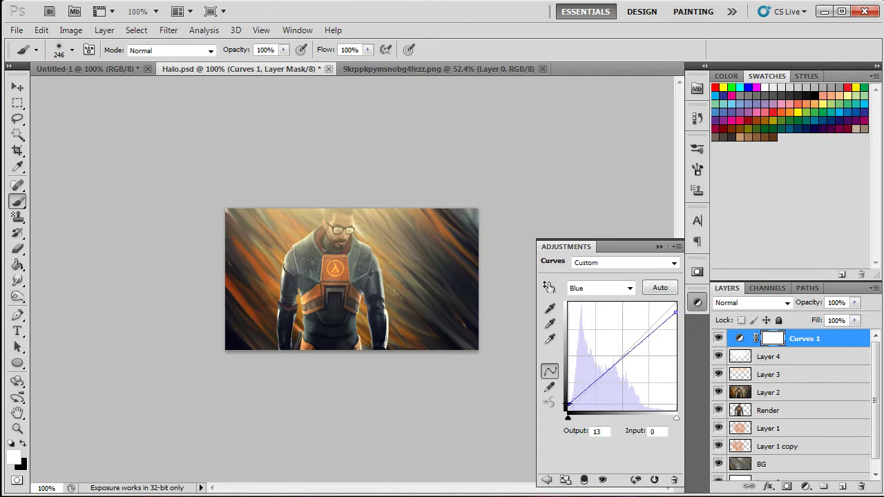
left_click(660, 247)
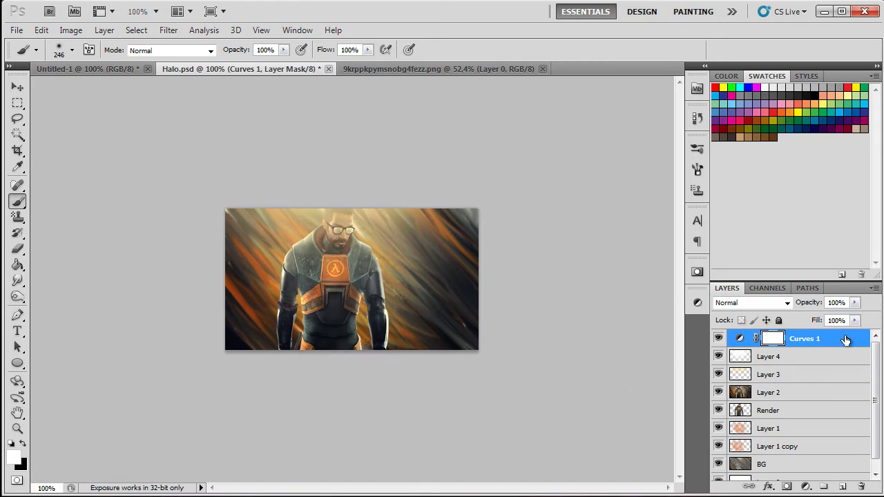
left_click(846, 339)
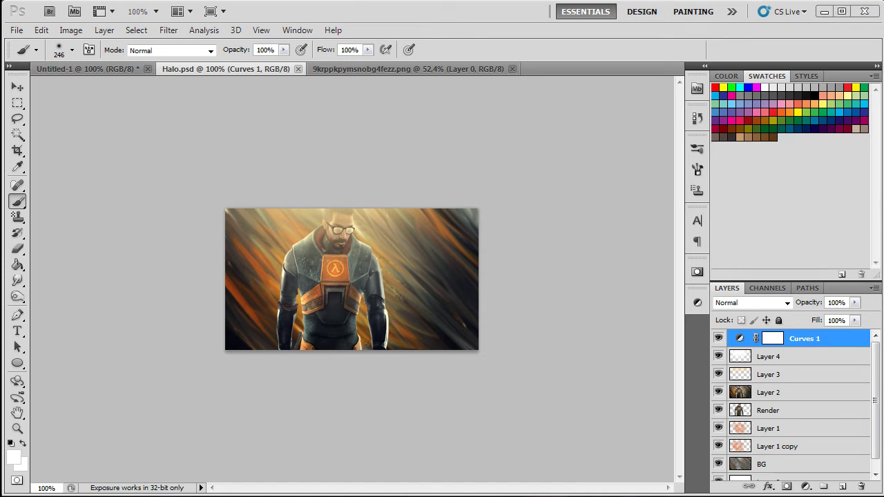
Step: Place the orange space nebula image as the top layer of Halo.psd and set its blend mode to Screen
key("alt+Tab")
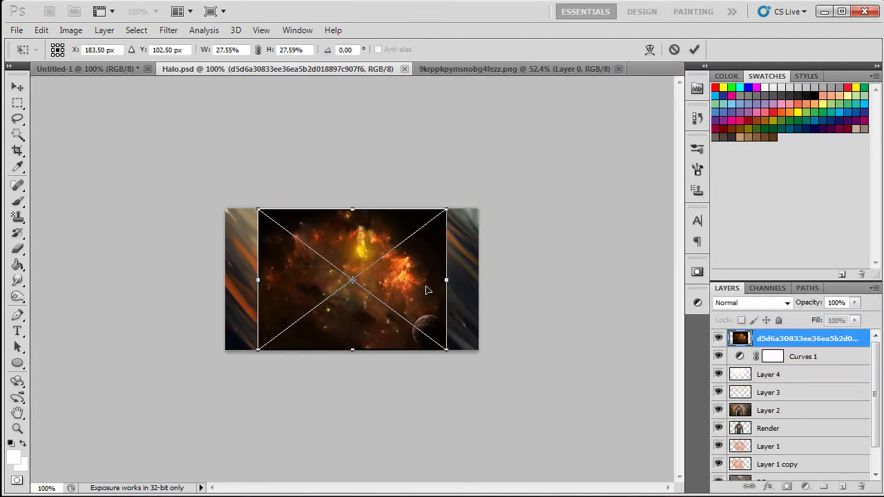
key("Return")
key("b")
left_click(787, 303)
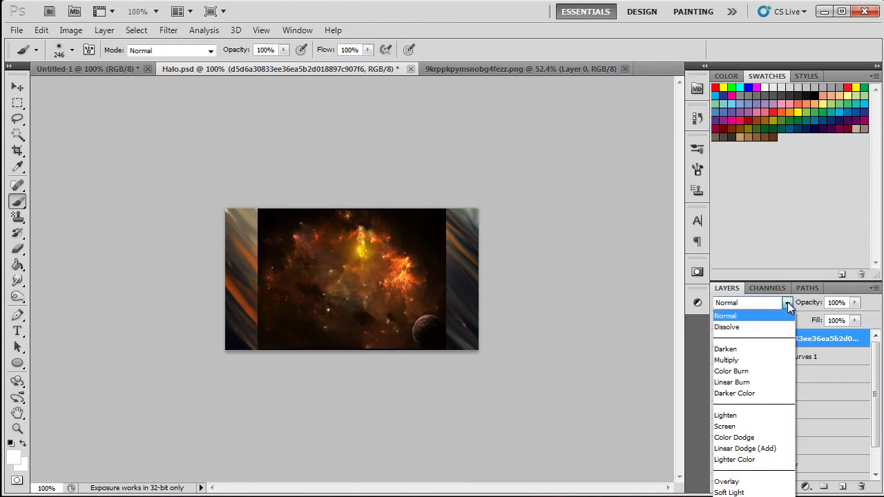
left_click(755, 423)
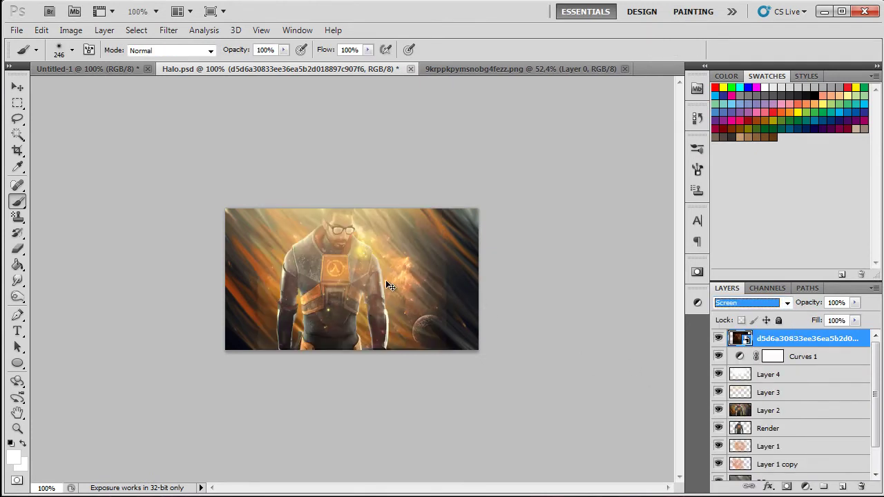
Step: Reposition the nebula layer so its bright clusters sit beside the character's shoulder and arm, checking Layer 2's visibility
left_click_drag(389, 286, 379, 288)
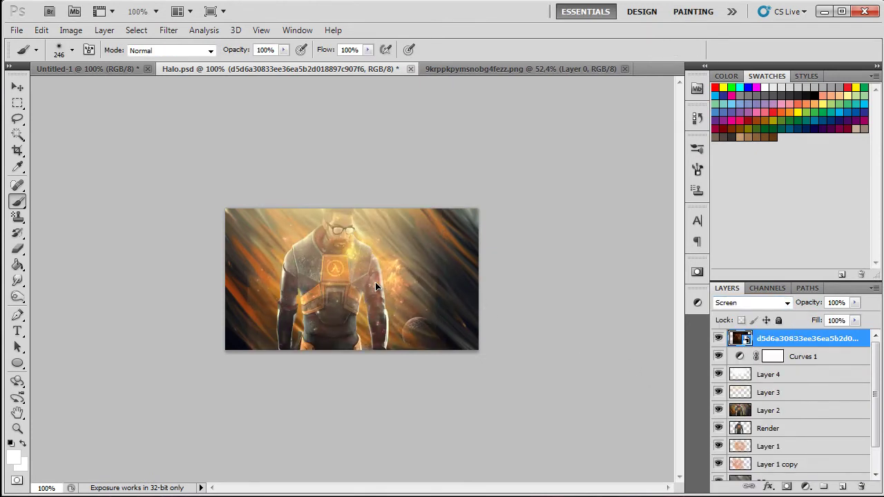
left_click(719, 411)
left_click(718, 411)
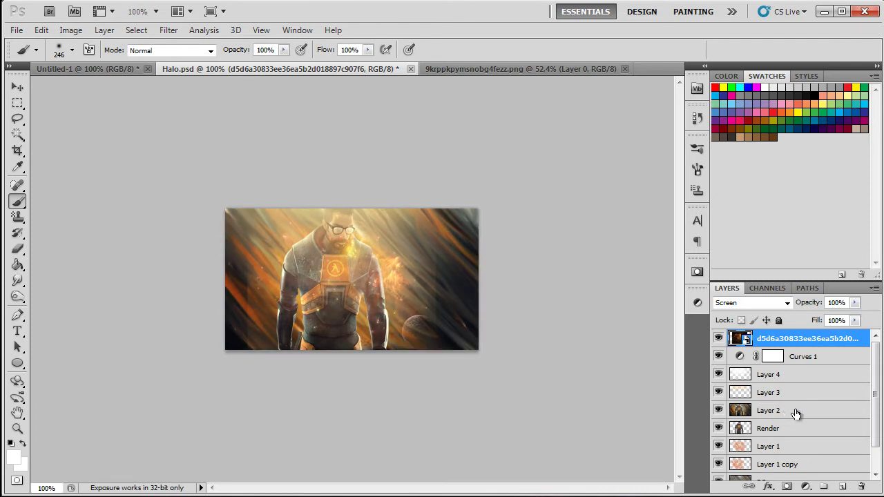
left_click(796, 412)
left_click(803, 340)
left_click_drag(349, 288, 362, 289)
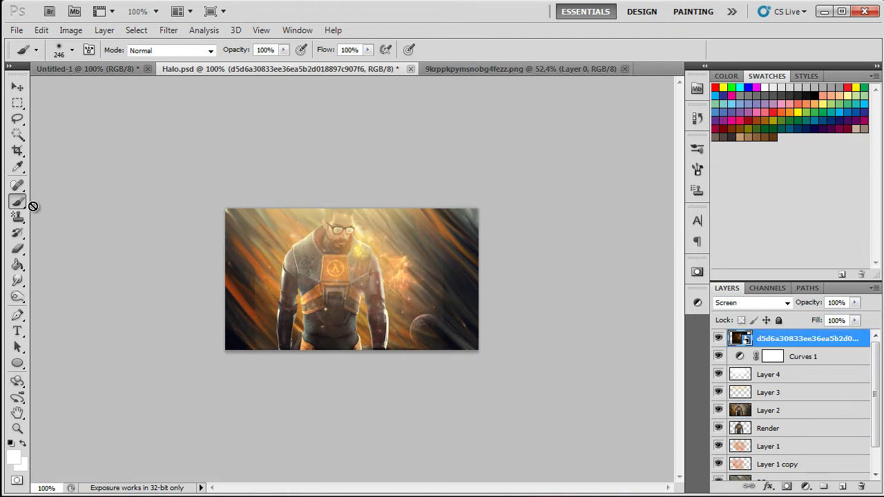
Step: Rasterize the nebula smart object with the Eraser so that its pixels can be erased directly
left_click(18, 250)
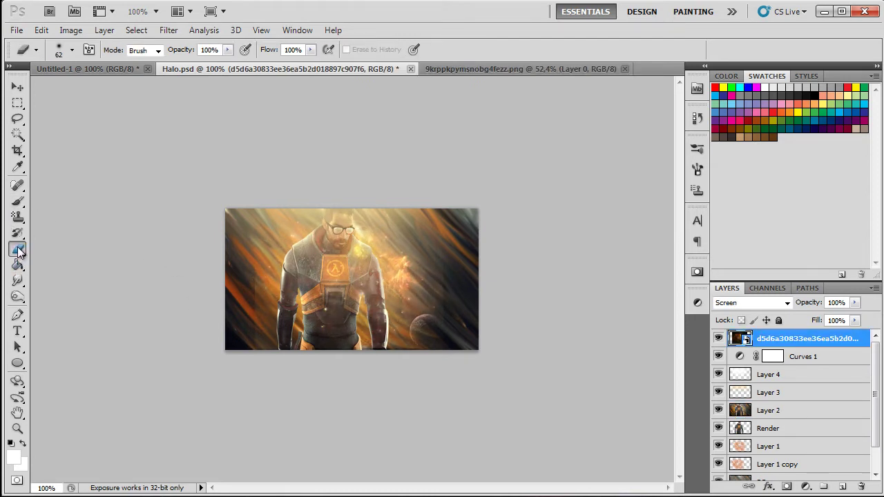
left_click(786, 302)
left_click(786, 302)
left_click(389, 251)
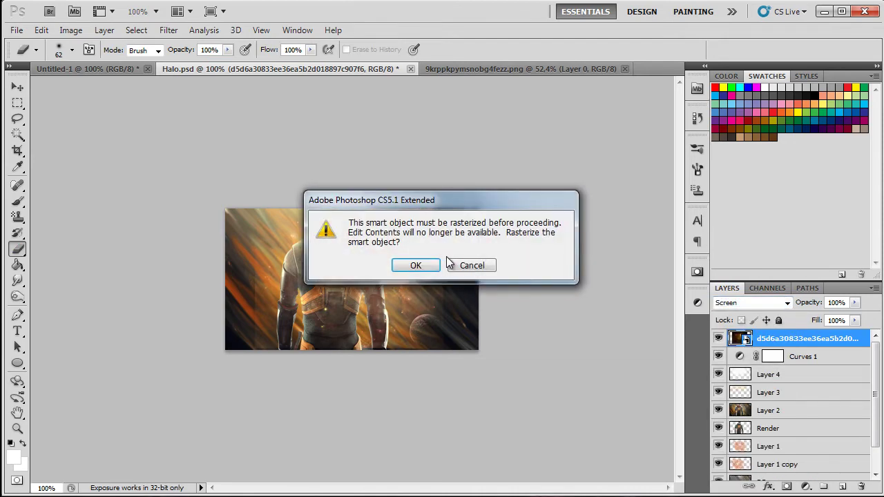
left_click(418, 265)
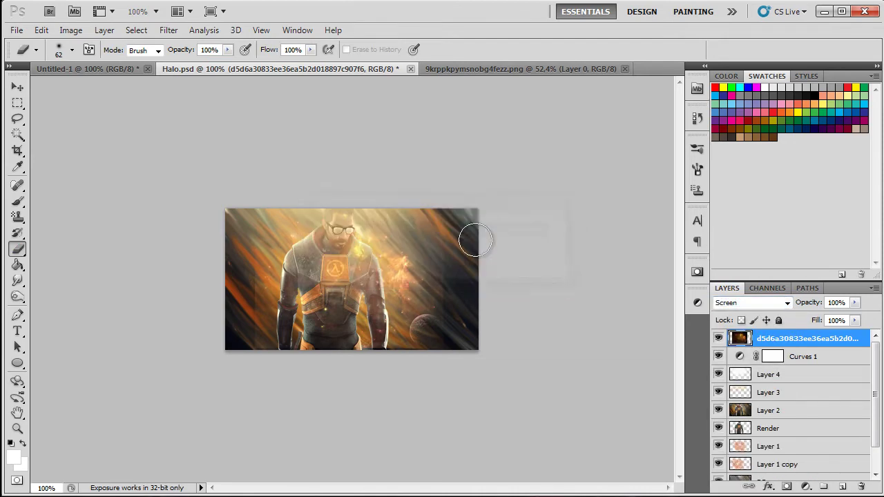
Step: Erase the nebula over the character and most of the surrounding background with a 236 px eraser
left_click(72, 51)
left_click(73, 50)
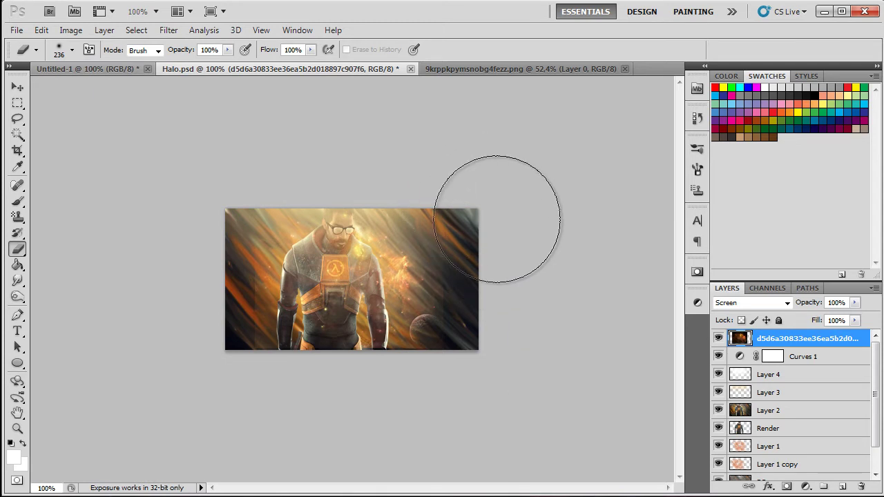
mouse_move(304, 325)
left_mouse_down()
mouse_move(356, 281)
mouse_move(355, 325)
mouse_move(351, 267)
left_mouse_up()
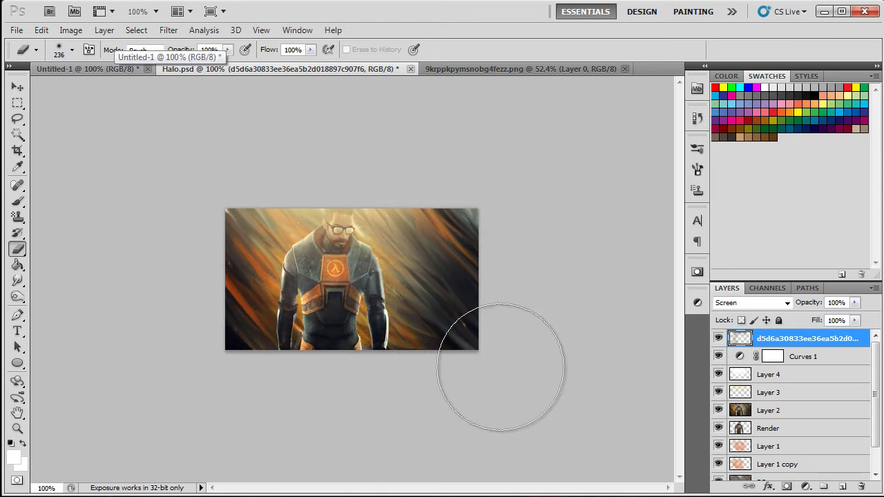
Step: Duplicate the erased nebula layer and shift one of the two copies to spread its remaining sparks
key("ctrl+j")
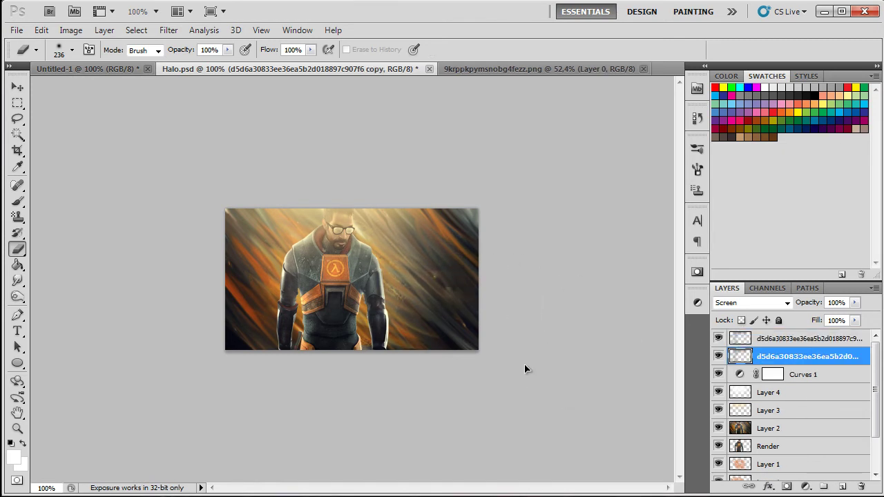
key("ctrl+t")
left_click_drag(534, 348, 539, 315)
key("Return")
key("e")
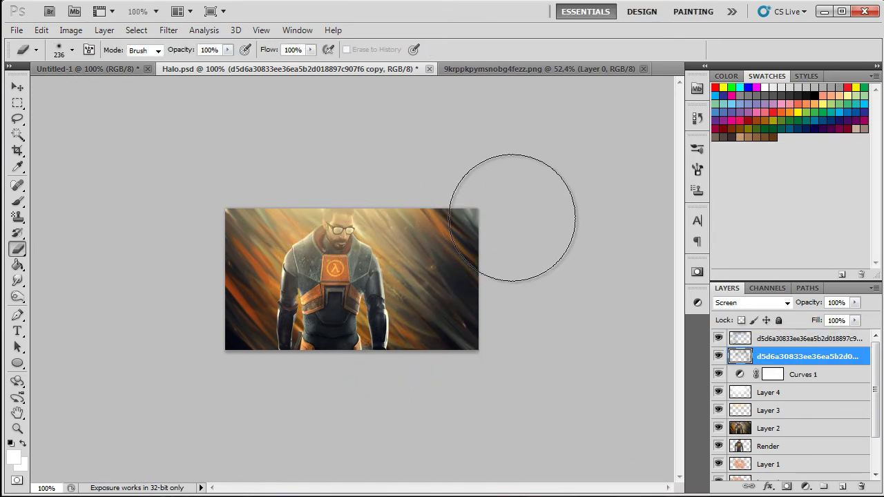
Step: Add a new layer above the nebula layers and fill it with the merged Halo.psd image through Apply Image
left_click(833, 340)
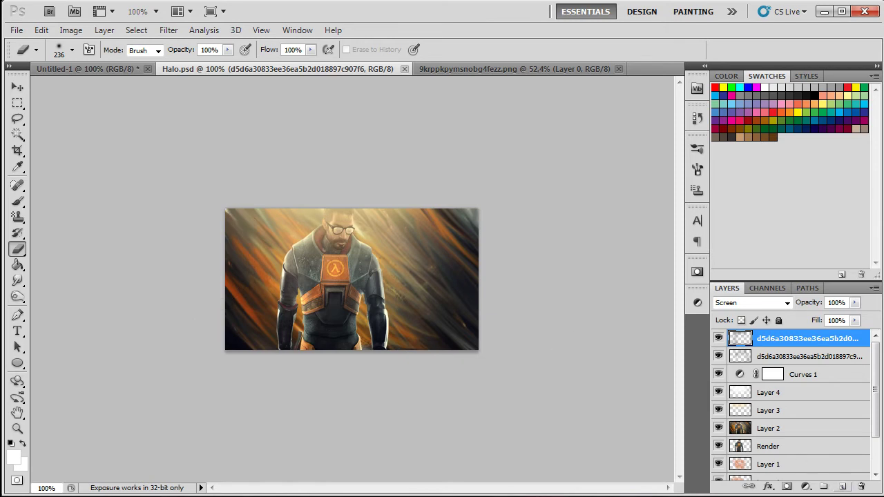
left_click(843, 488)
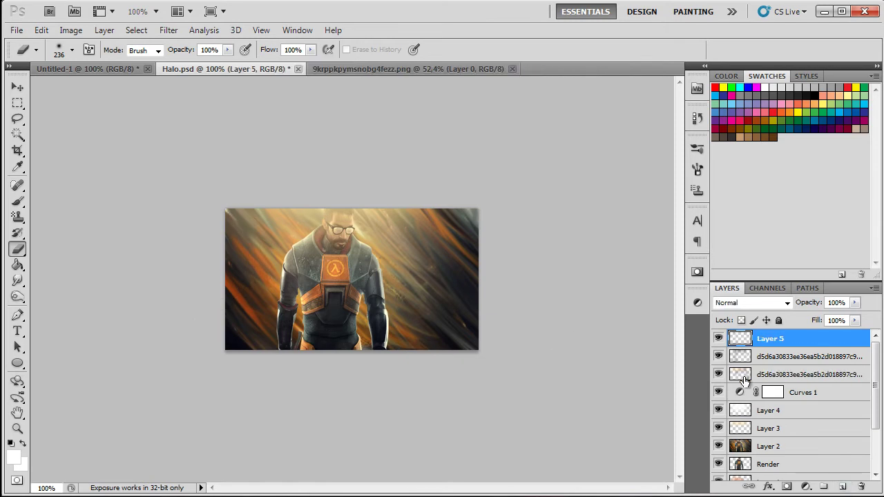
left_click(70, 31)
left_click(134, 226)
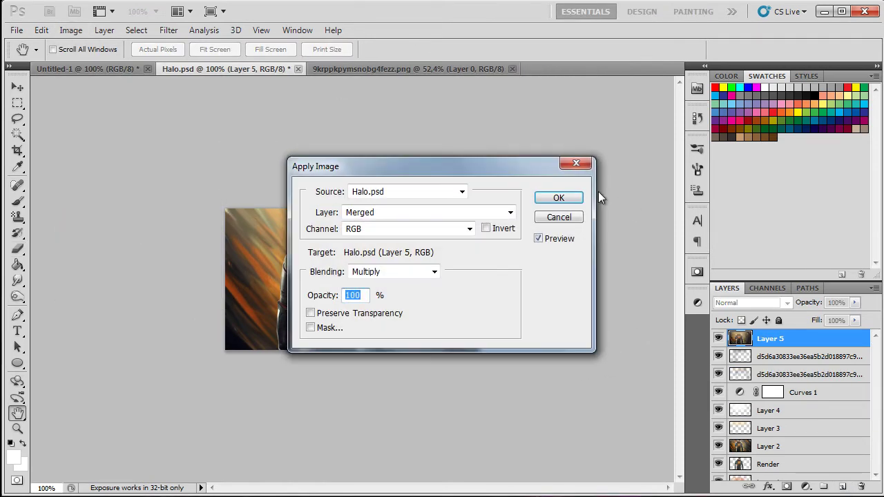
left_click(557, 201)
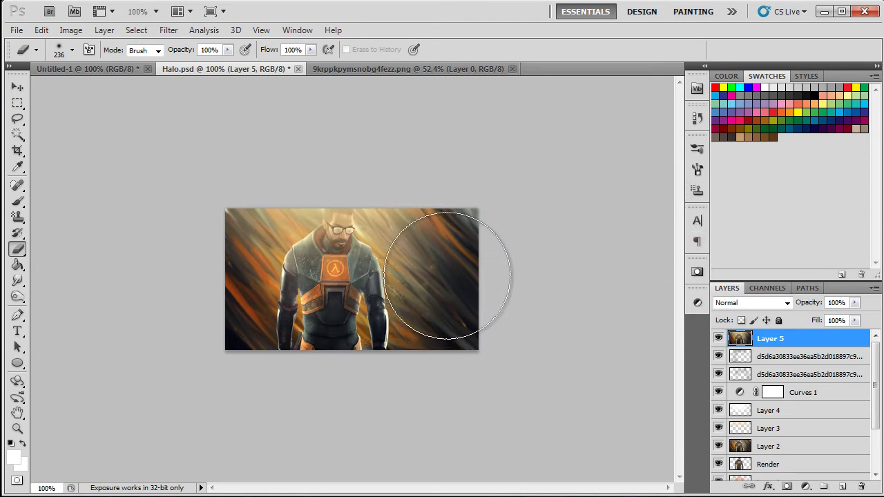
Step: Duplicate Layer 5 and apply the Sharpen filter to the copy
left_click_drag(800, 344, 844, 488)
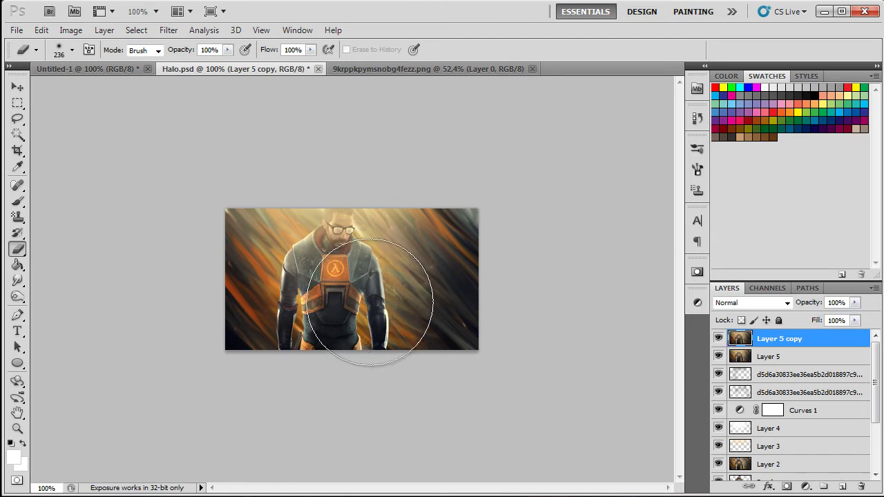
mouse_move(371, 302)
left_mouse_down()
mouse_move(464, 296)
mouse_move(474, 306)
mouse_move(450, 307)
left_mouse_up()
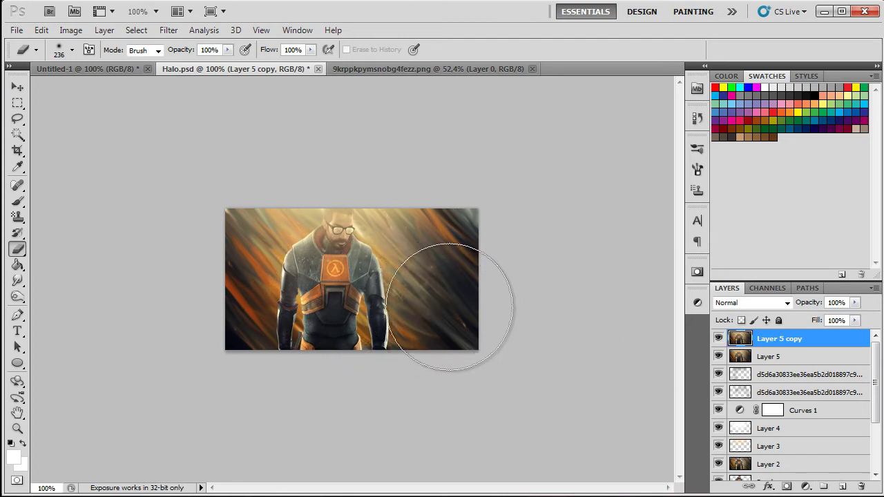
left_click(168, 31)
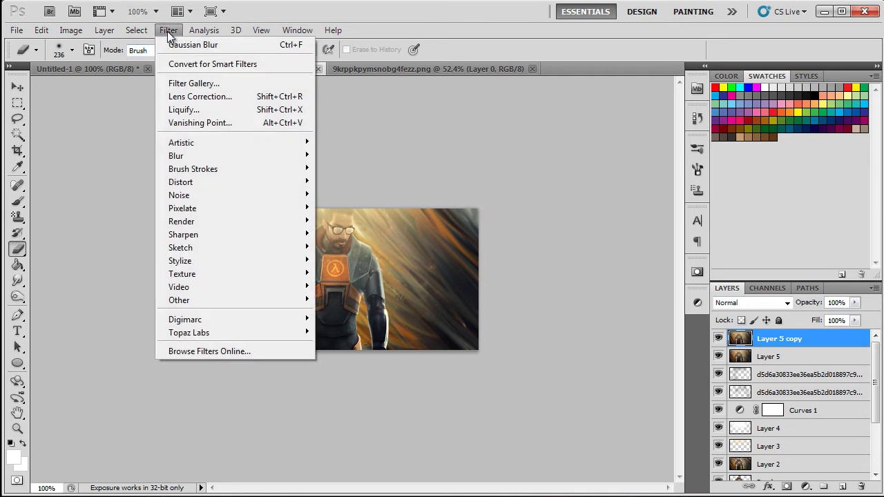
mouse_move(271, 237)
left_click(349, 235)
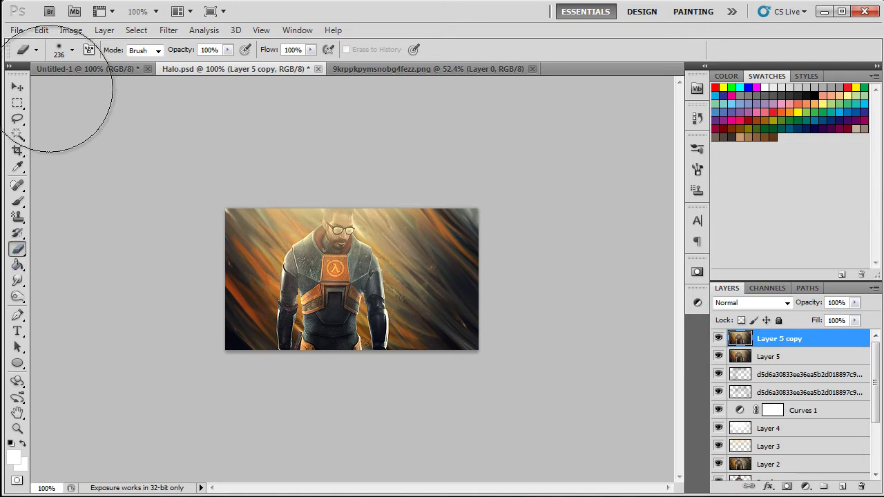
Step: Erase the sharpened copy over the character's face and torso with a 73 px eraser, and save the document
left_click(72, 51)
left_click(73, 53)
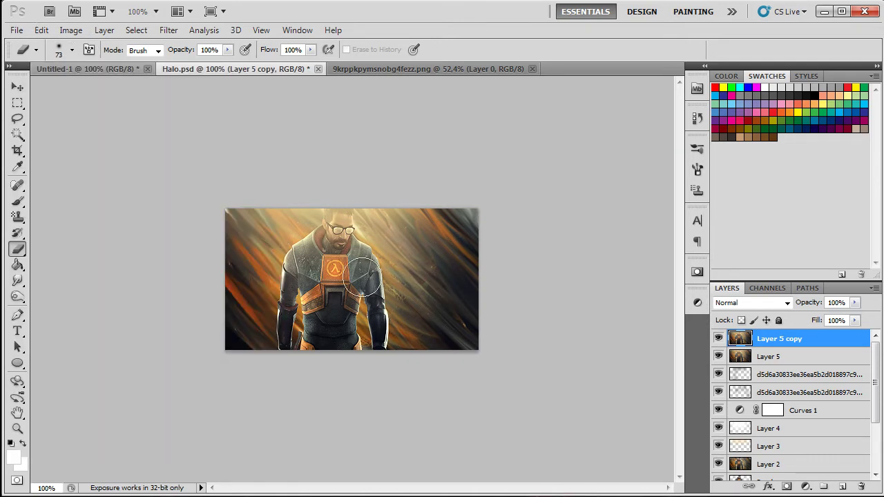
mouse_move(333, 247)
left_mouse_down()
mouse_move(366, 280)
mouse_move(365, 313)
mouse_move(333, 306)
mouse_move(341, 337)
mouse_move(324, 337)
mouse_move(300, 284)
mouse_move(298, 342)
mouse_move(366, 311)
left_mouse_up()
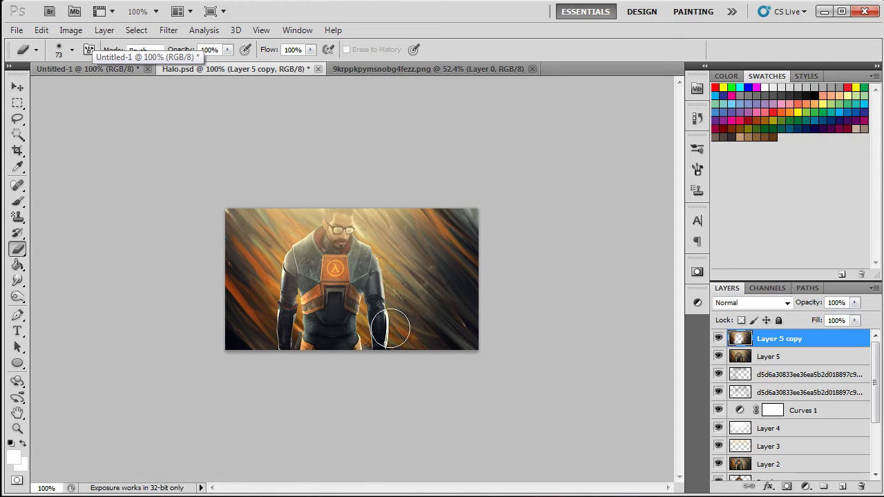
key("ctrl+s")
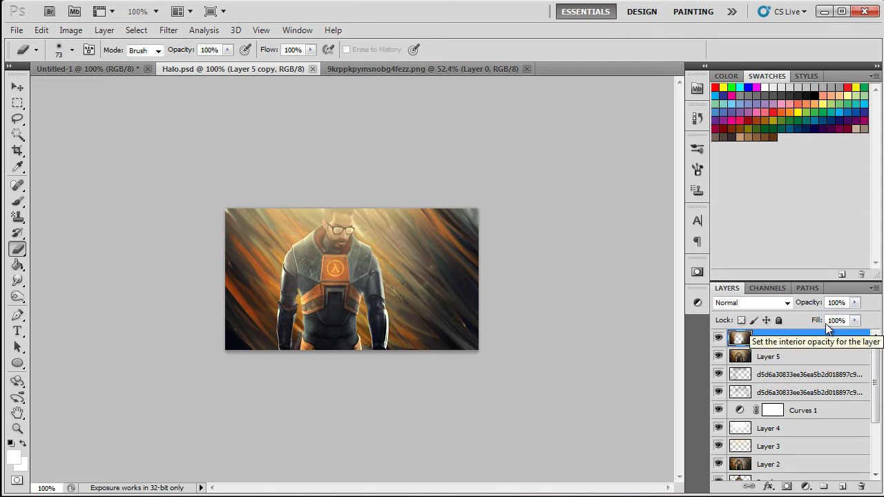
Step: Try a Spectrum Gradient Map adjustment above Layer 5 copy in Lighten mode at 6% opacity, and delete it
left_click(806, 486)
left_click(792, 456)
left_click(617, 291)
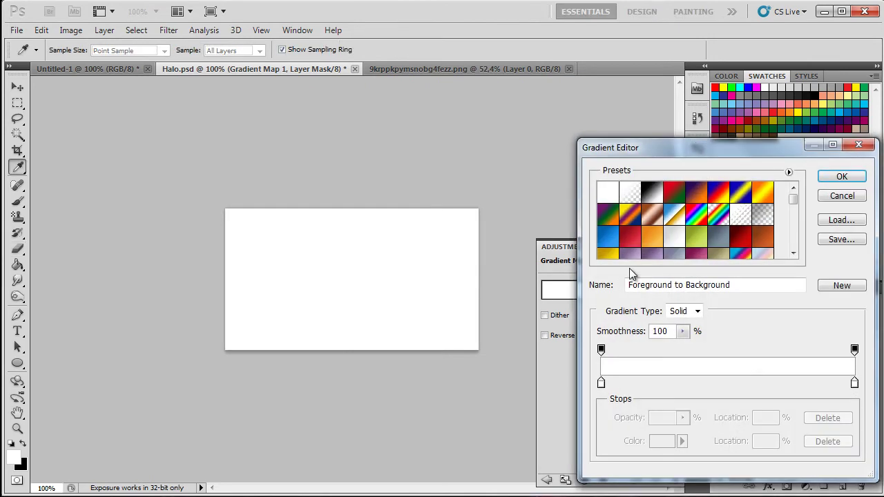
left_click(696, 215)
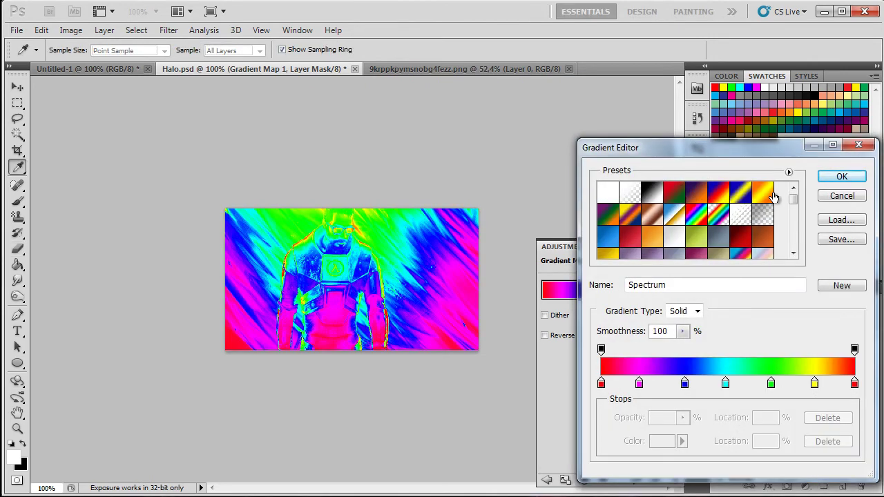
left_click(842, 176)
left_click(778, 303)
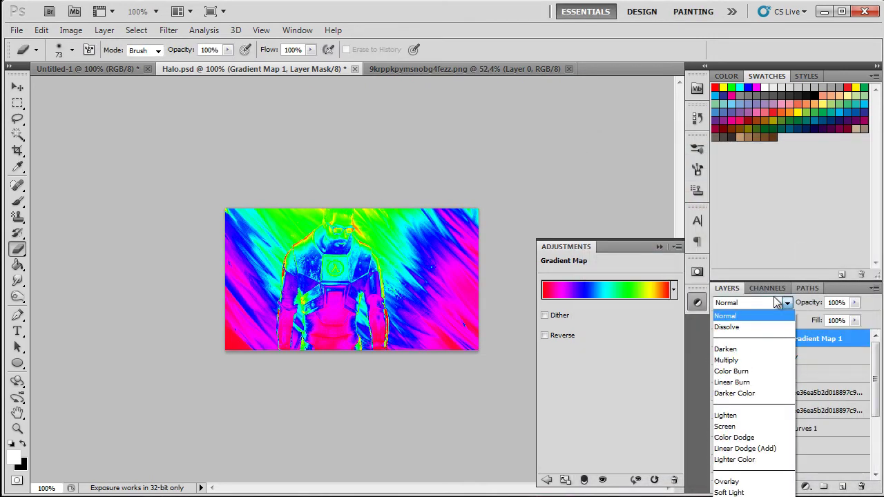
left_click(767, 416)
left_click_drag(816, 306, 658, 320)
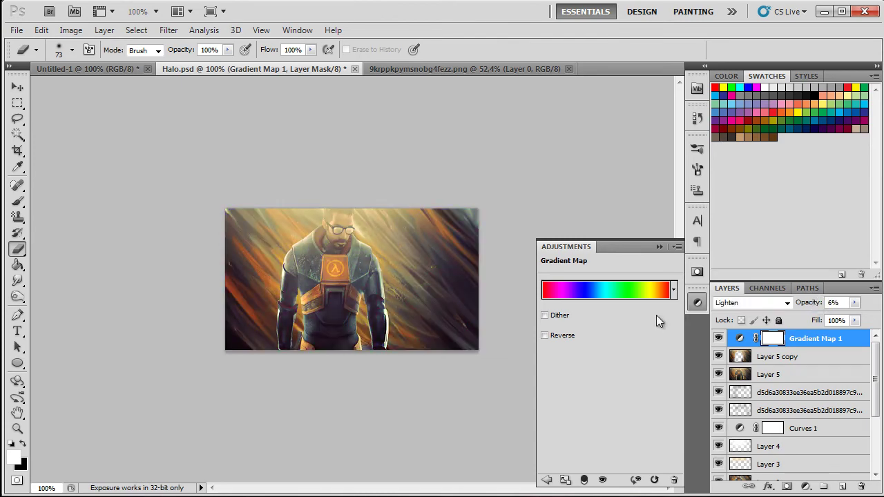
key("Delete")
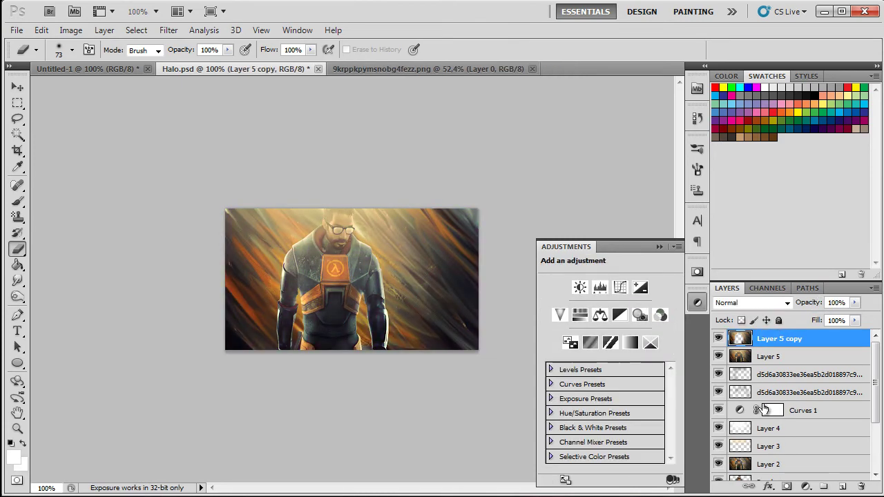
Step: Add a new layer above Layer 5 copy and set the Smudge tool to a 25 px brush with 100% hardness
left_click(842, 487)
left_click(660, 248)
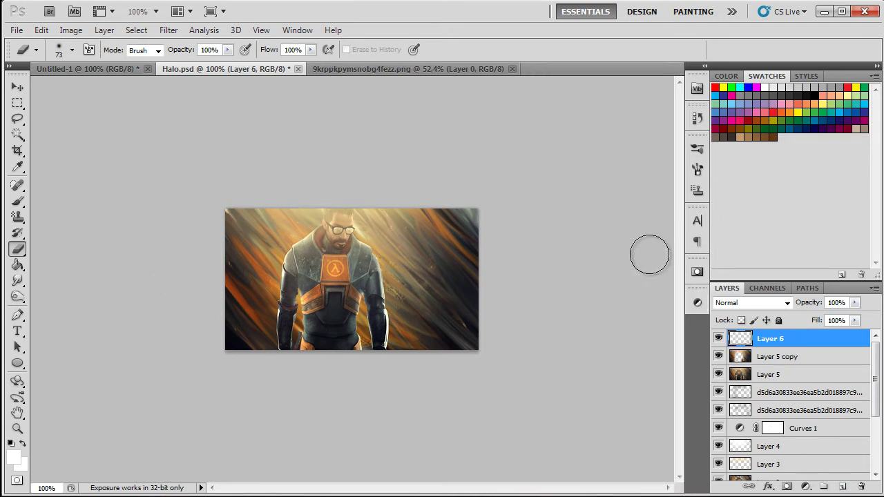
left_click(22, 202)
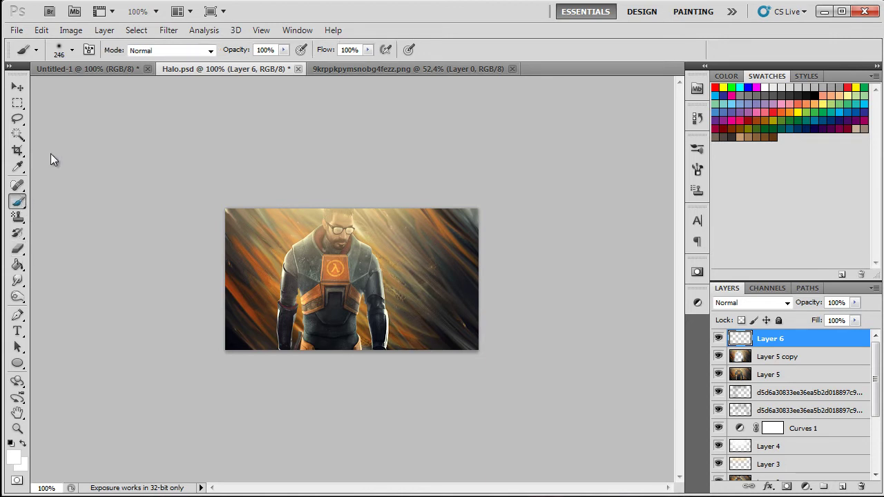
left_click(17, 281)
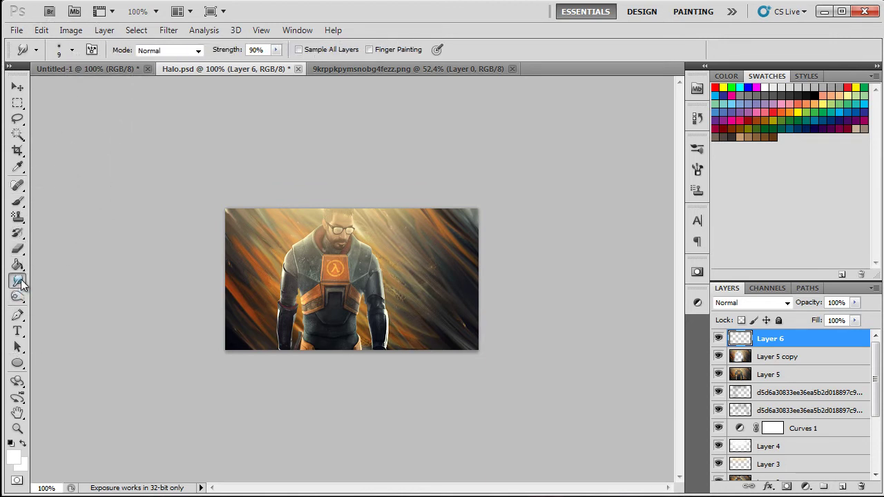
left_click(73, 50)
left_click_drag(122, 117, 144, 117)
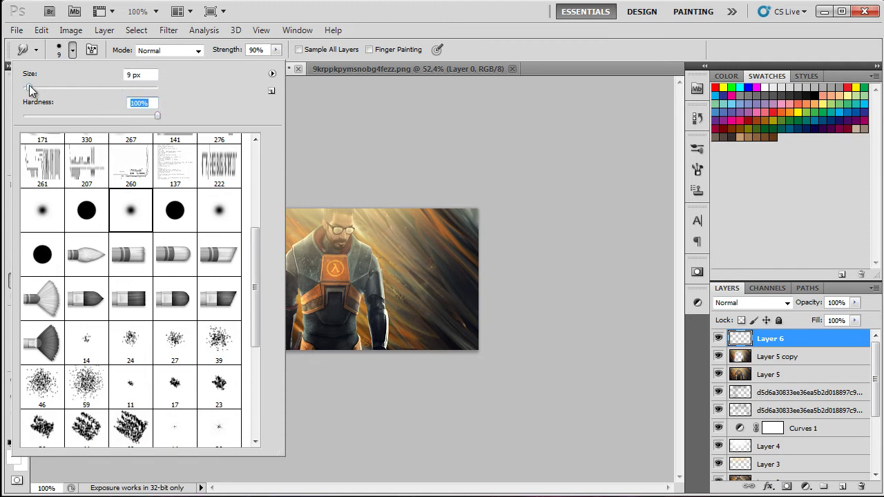
left_click_drag(35, 88, 35, 88)
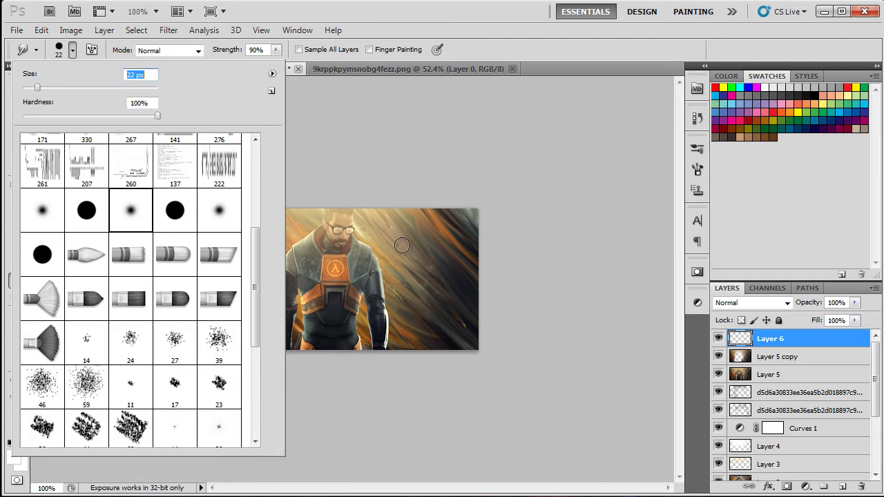
key("bracketright")
Step: Fill Layer 6 with the merged image of Halo.psd through Apply Image
left_click(810, 342)
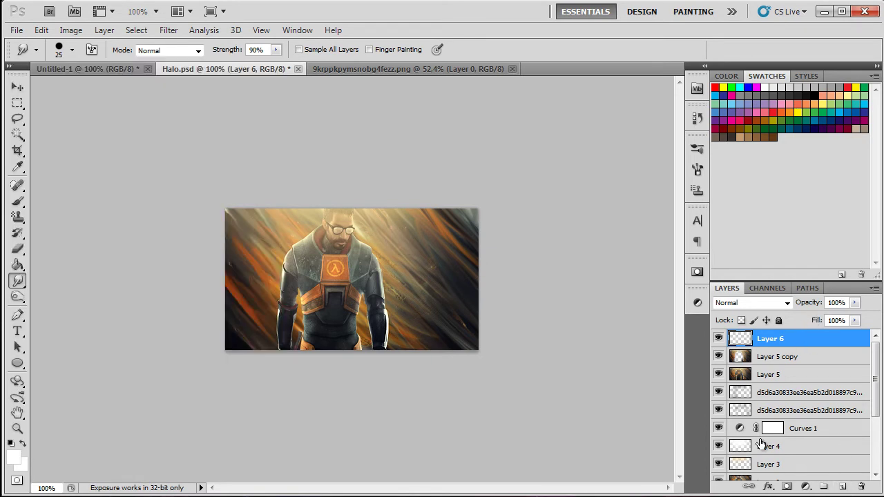
key("ctrl+alt+shift+e")
left_click(557, 197)
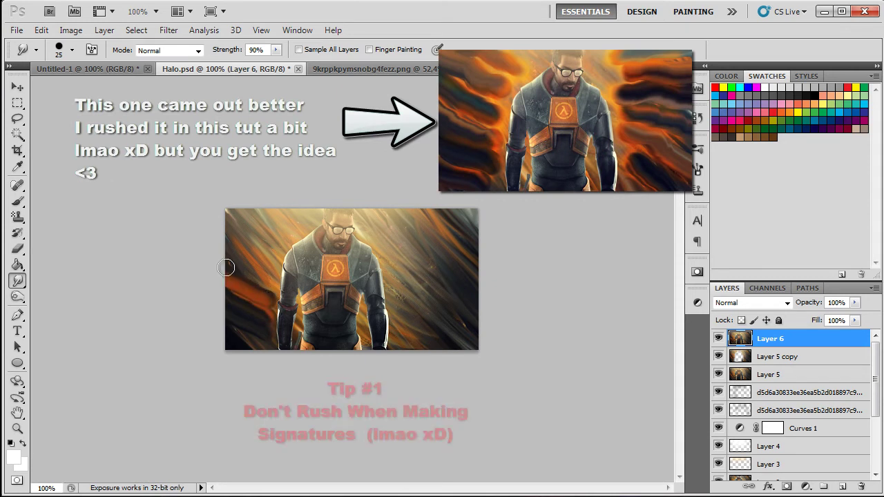
Step: Smudge the background on both sides of the character on Layer 6 into slanted streaks at 90% strength, and save the document
mouse_move(223, 246)
left_mouse_down()
mouse_move(266, 261)
mouse_move(223, 231)
mouse_move(272, 250)
mouse_move(222, 203)
mouse_move(273, 238)
mouse_move(272, 220)
left_mouse_up()
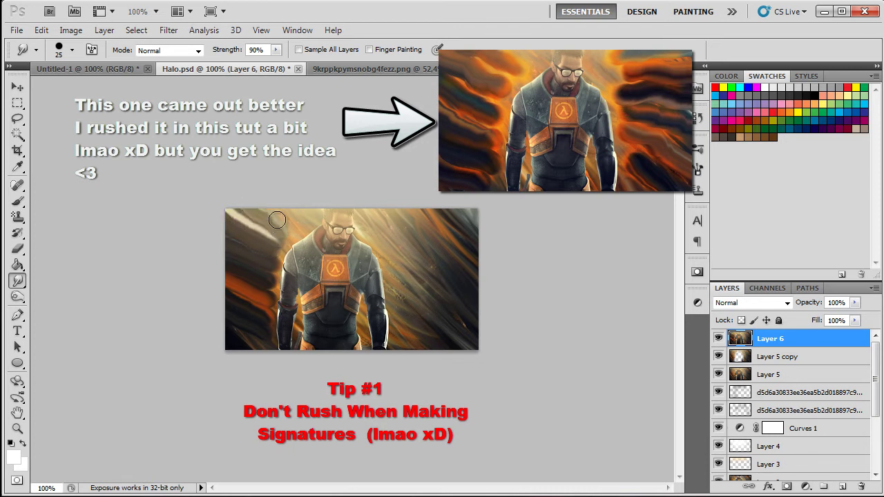
mouse_move(436, 205)
left_mouse_down()
mouse_move(403, 212)
mouse_move(380, 236)
mouse_move(447, 212)
mouse_move(394, 246)
left_mouse_up()
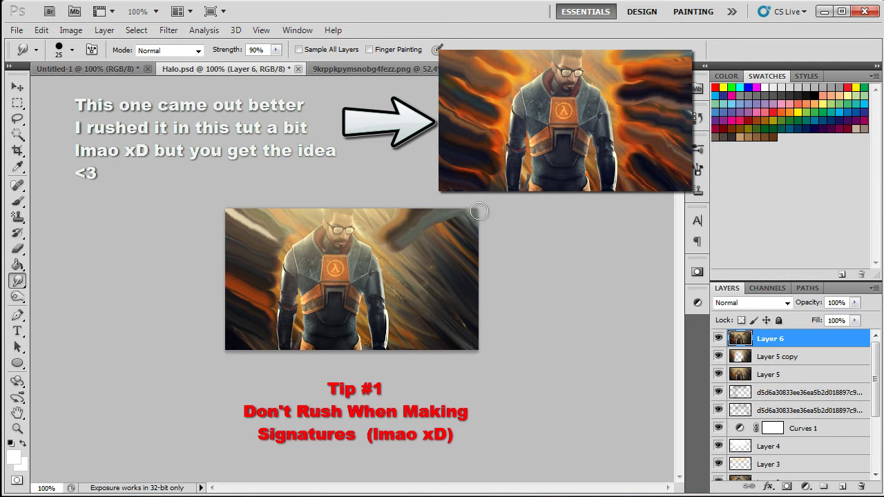
left_click_drag(472, 217, 404, 250)
left_click_drag(476, 222, 415, 266)
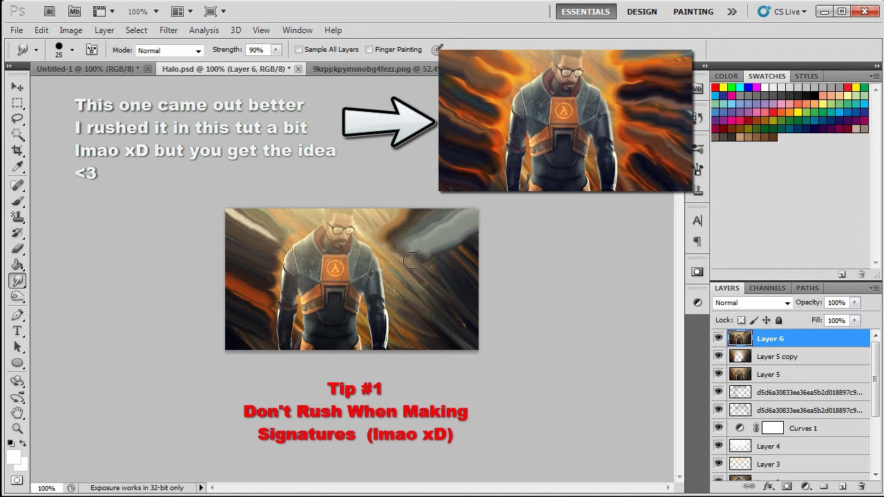
left_click_drag(477, 211, 404, 257)
left_click_drag(468, 251, 414, 235)
left_click_drag(463, 215, 394, 248)
left_click_drag(460, 200, 397, 247)
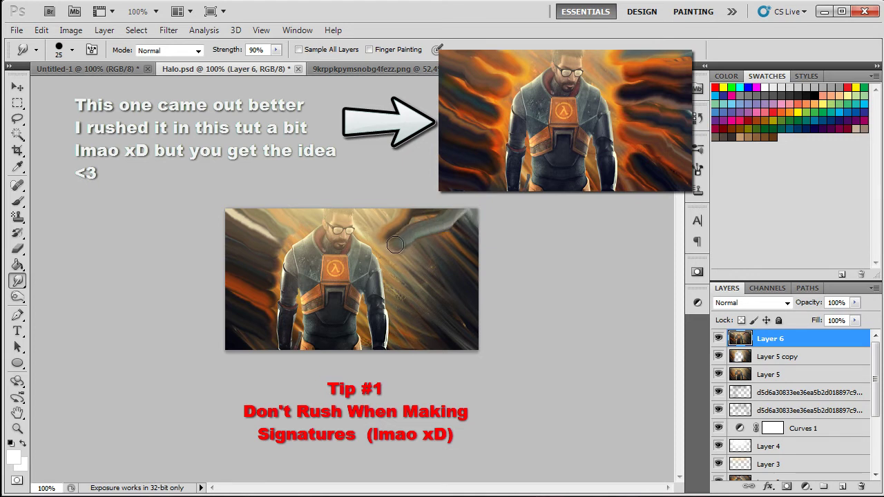
left_click_drag(483, 209, 407, 259)
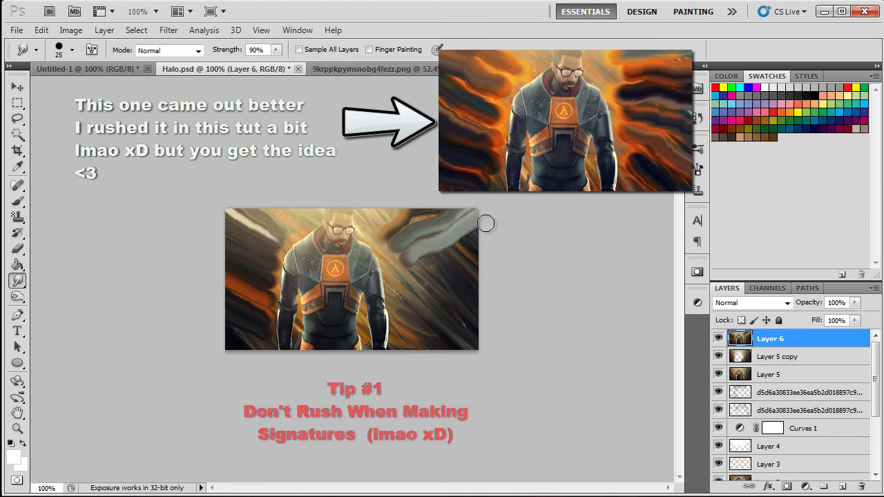
left_click_drag(484, 221, 407, 273)
left_click_drag(469, 255, 411, 290)
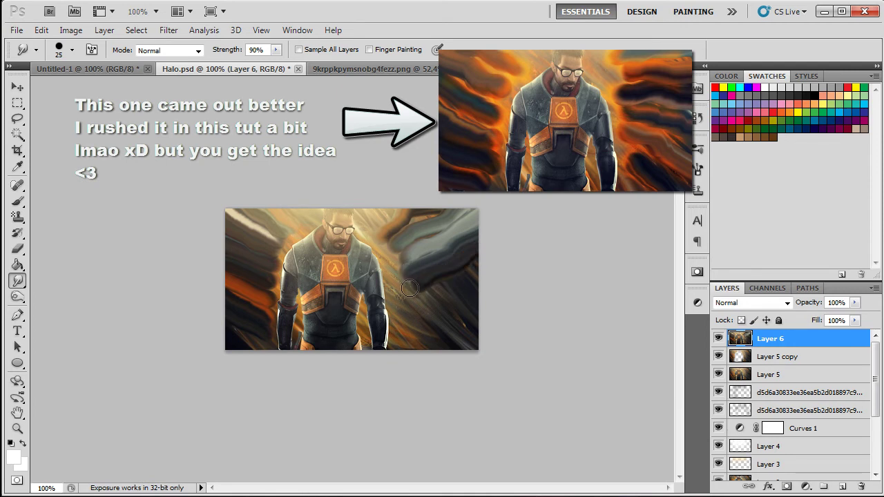
left_click_drag(474, 276, 407, 310)
left_click_drag(489, 301, 415, 322)
left_click_drag(488, 330, 422, 338)
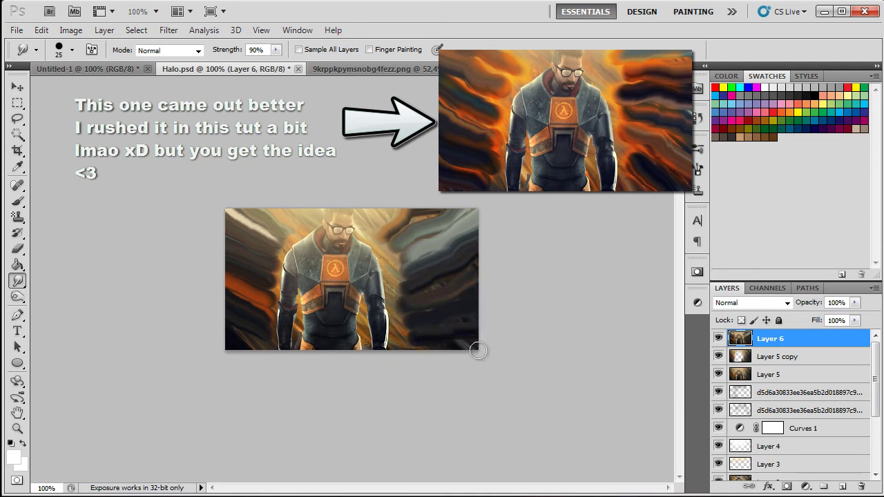
left_click_drag(476, 349, 401, 349)
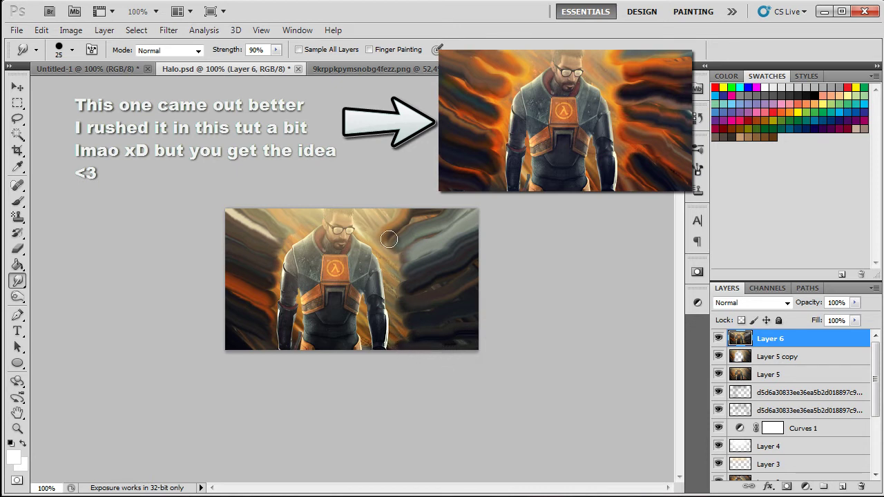
mouse_move(390, 239)
left_mouse_down()
mouse_move(386, 208)
mouse_move(371, 219)
mouse_move(385, 268)
mouse_move(401, 243)
mouse_move(388, 249)
mouse_move(409, 253)
mouse_move(407, 270)
mouse_move(395, 276)
mouse_move(408, 304)
left_mouse_up()
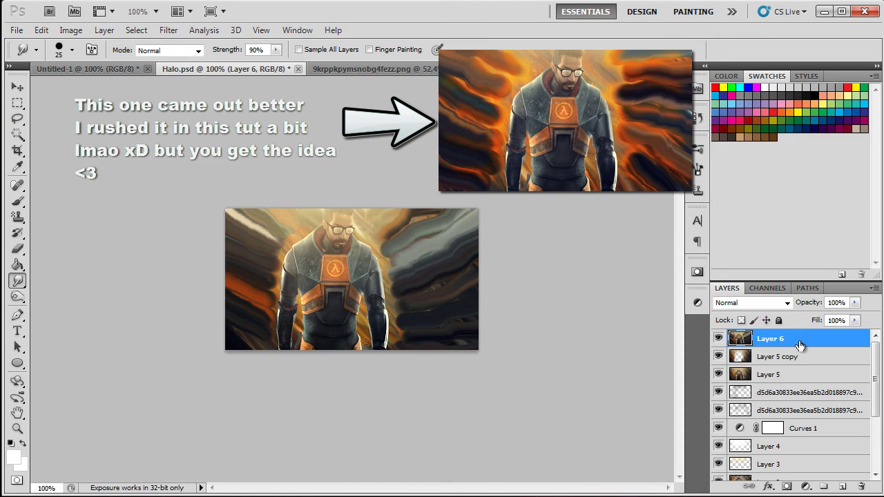
key("ctrl+s")
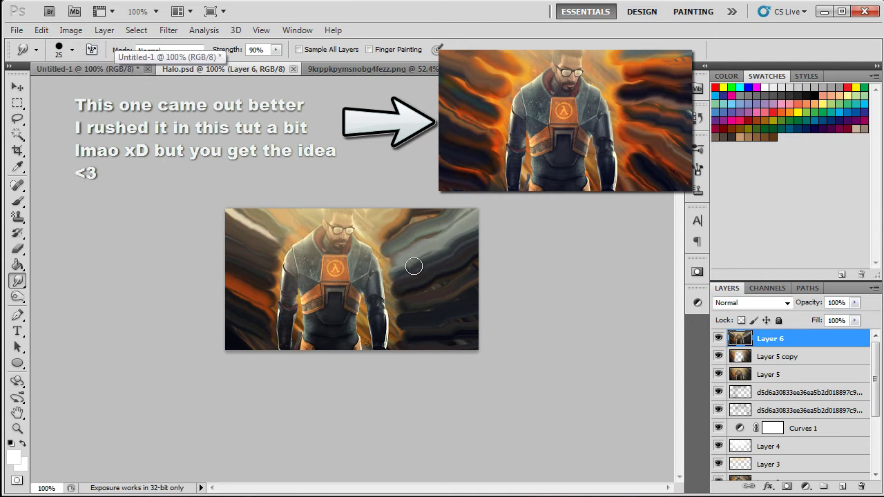
Step: Add a new layer above Layer 6 and set the Brush tool to a soft 13 px tip
left_click(842, 487)
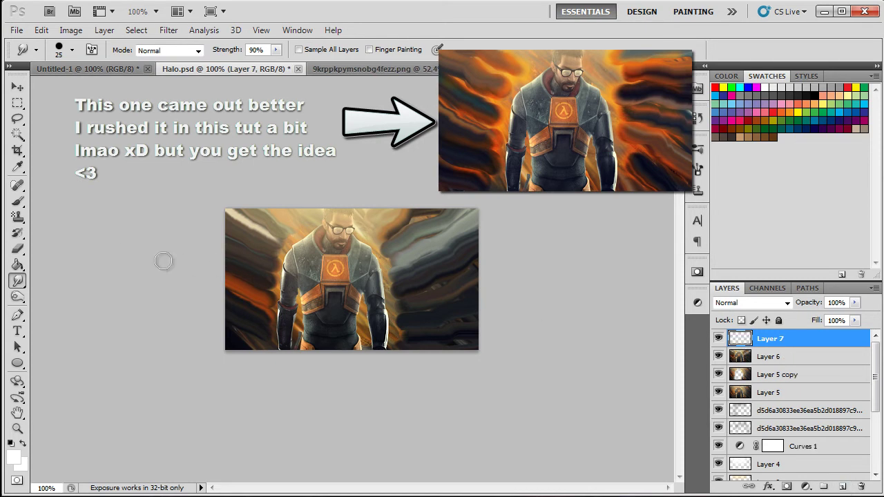
left_click(17, 201)
left_click(71, 50)
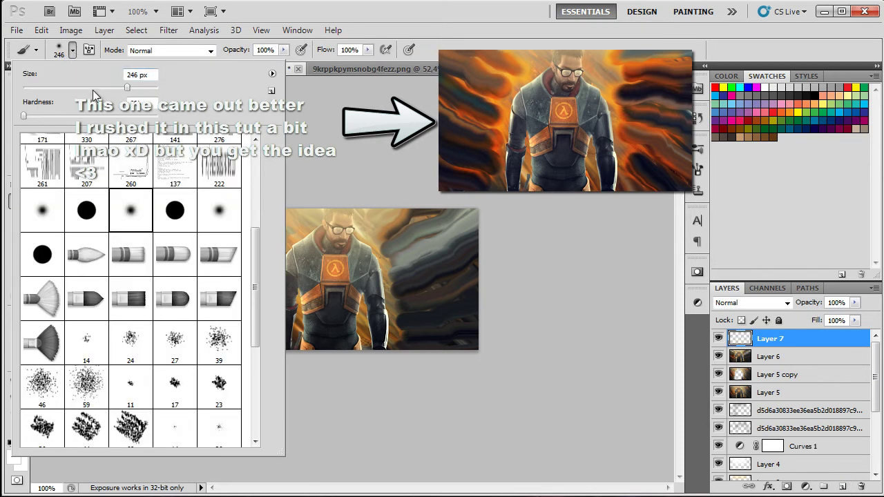
left_click_drag(38, 90, 30, 89)
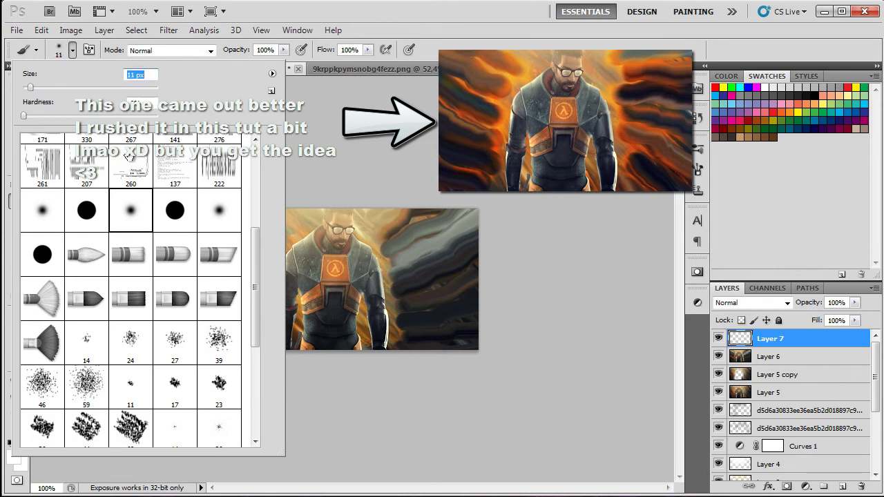
left_click(72, 50)
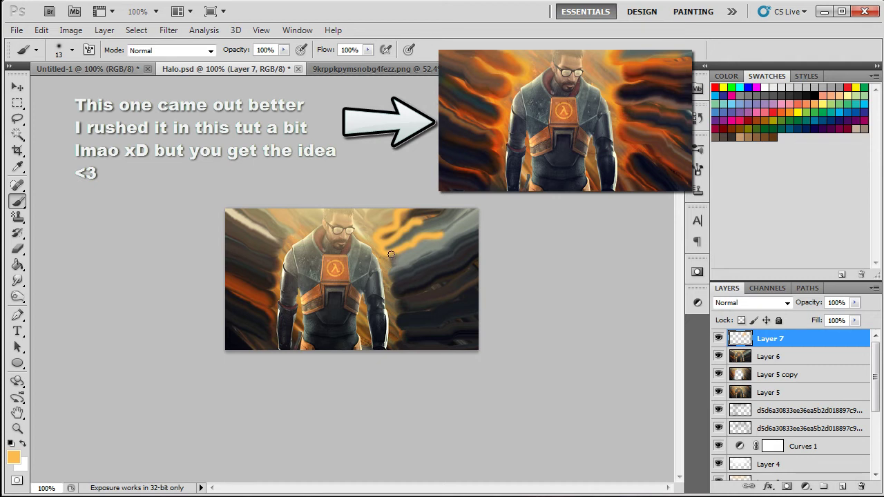
Step: Paint light-orange wavy strokes fanning outward from both sides of the character with the 13 px brush
left_click_drag(391, 254, 435, 247)
left_click_drag(386, 282, 443, 260)
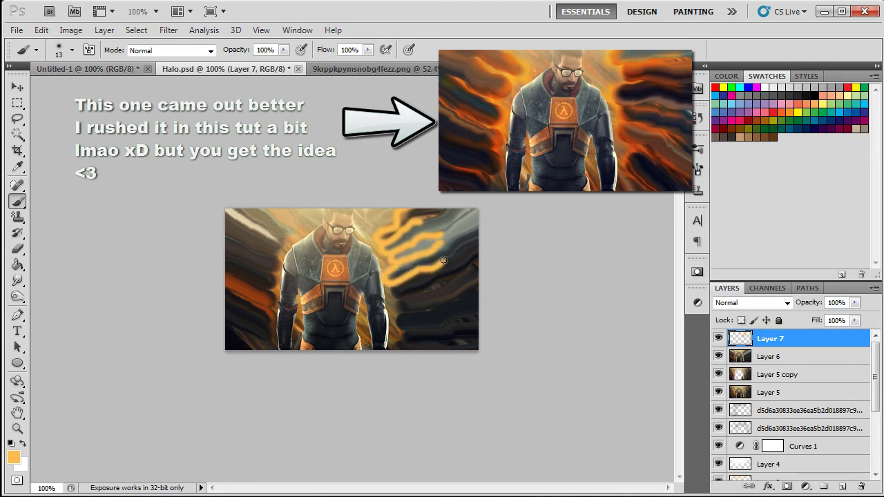
mouse_move(401, 294)
left_mouse_down()
mouse_move(448, 276)
mouse_move(441, 311)
mouse_move(453, 320)
left_mouse_up()
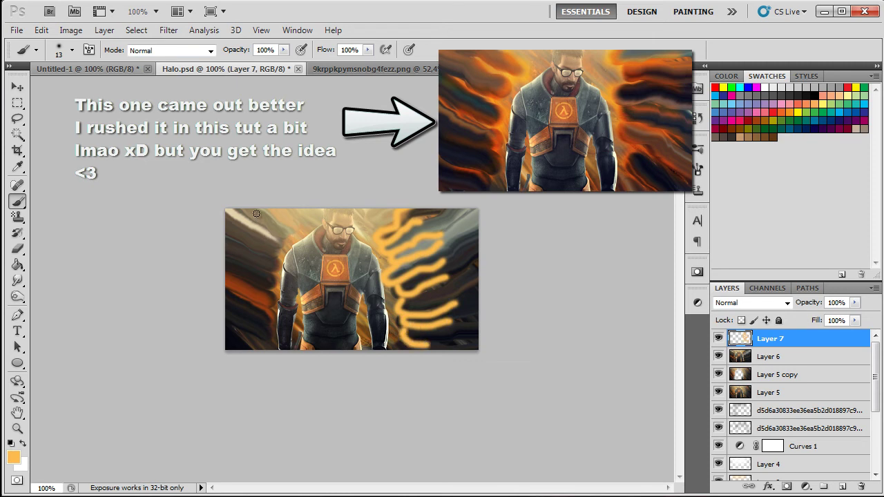
mouse_move(284, 242)
left_mouse_down()
mouse_move(246, 235)
mouse_move(275, 257)
mouse_move(241, 246)
left_mouse_up()
mouse_move(283, 268)
left_mouse_down()
mouse_move(239, 264)
mouse_move(275, 277)
mouse_move(251, 285)
mouse_move(270, 291)
mouse_move(228, 305)
left_mouse_up()
mouse_move(280, 312)
left_mouse_down()
mouse_move(261, 329)
mouse_move(234, 327)
left_mouse_up()
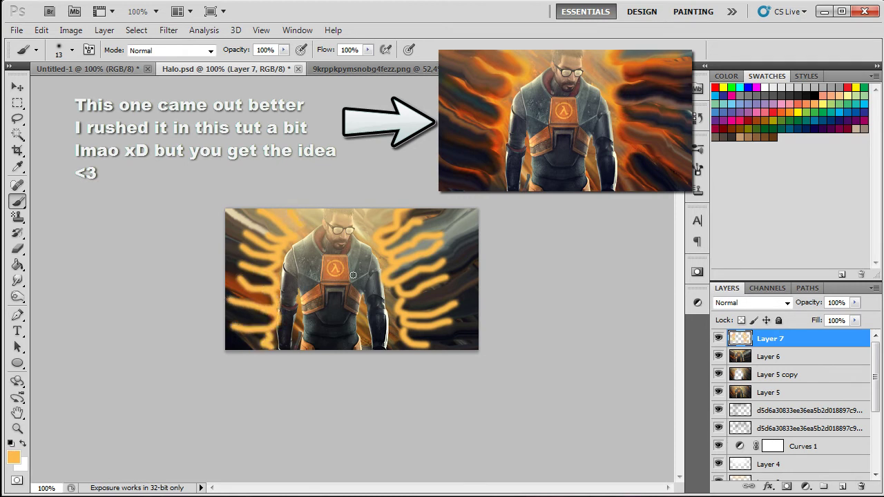
Step: Set Layer 7 to the Overlay blend mode and soften its orange strokes with a Gaussian Blur
left_click(787, 303)
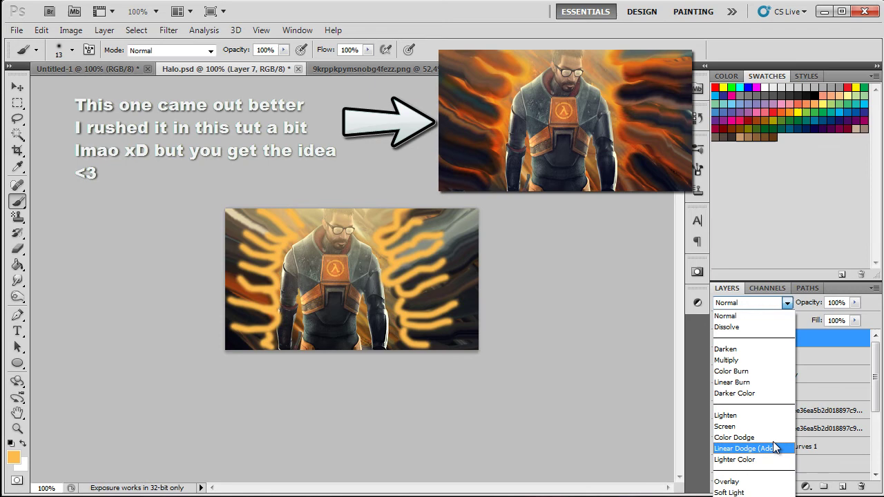
left_click(760, 482)
left_click(168, 30)
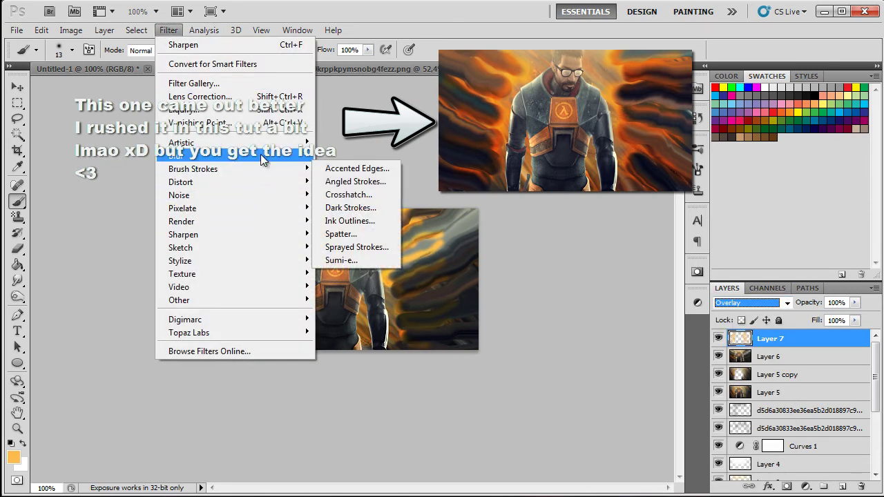
mouse_move(260, 155)
left_click(367, 213)
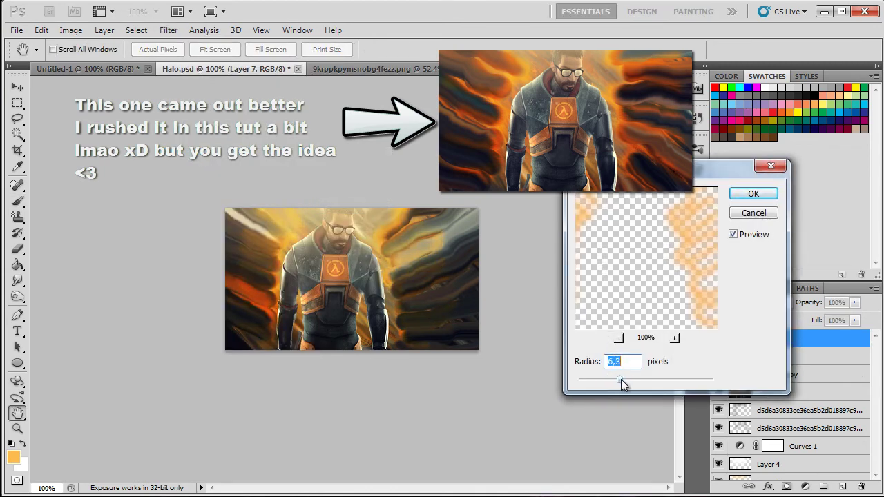
left_click_drag(619, 384, 610, 378)
left_click(773, 195)
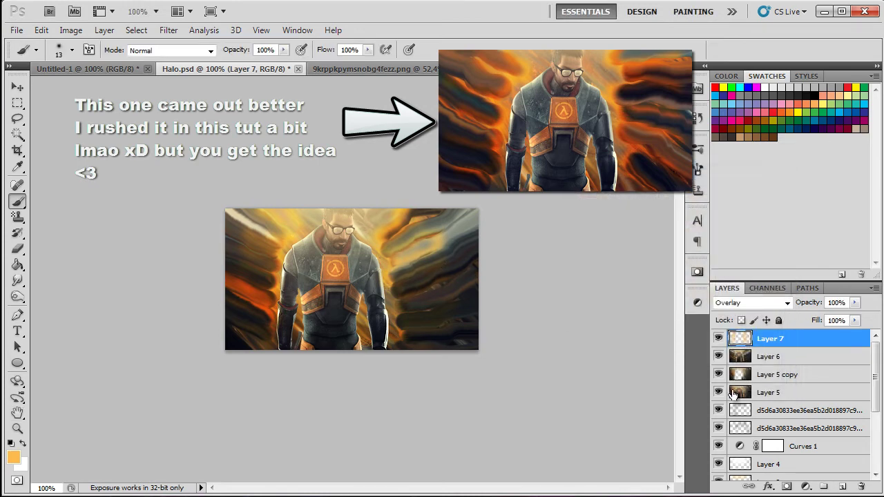
Step: Compare the signature with Layer 7 hidden and shown
left_click(718, 339)
left_click(718, 340)
left_click(71, 49)
left_click(71, 50)
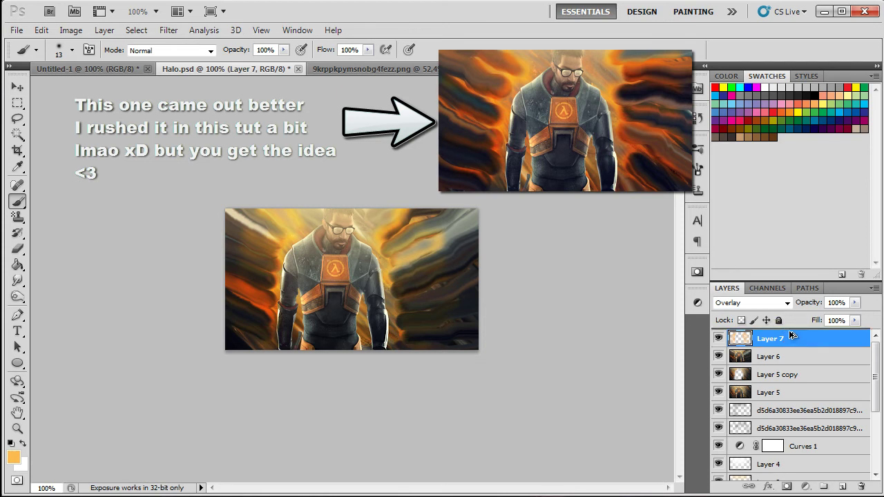
Step: Duplicate Layer 7, stretch the copy horizontally to about 121% width, and save the document
key("ctrl+j")
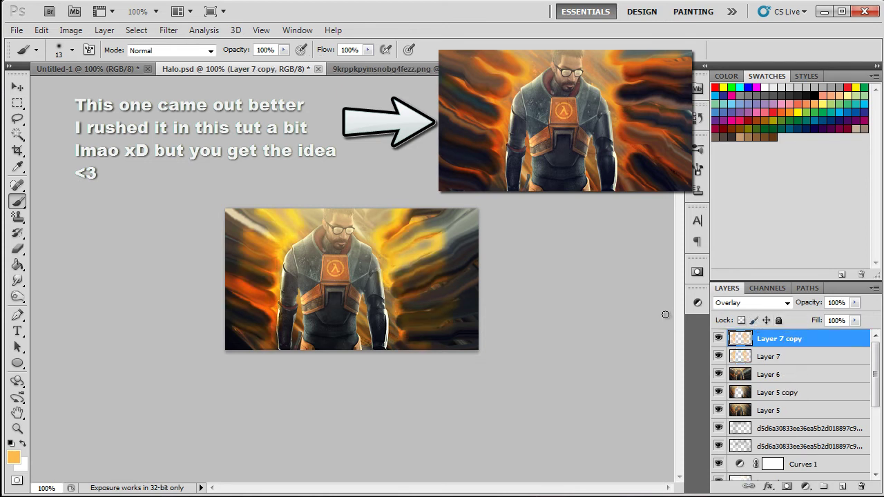
key("ctrl+t")
left_click_drag(467, 280, 473, 303)
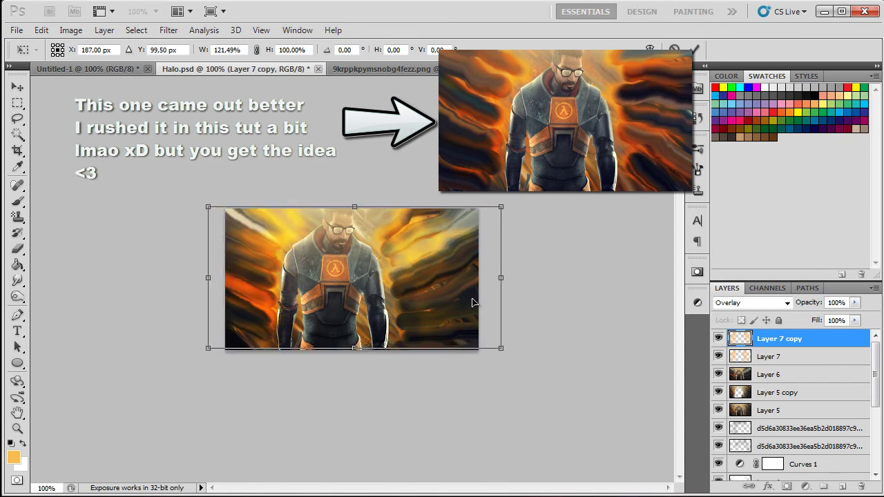
key("Return")
key("b")
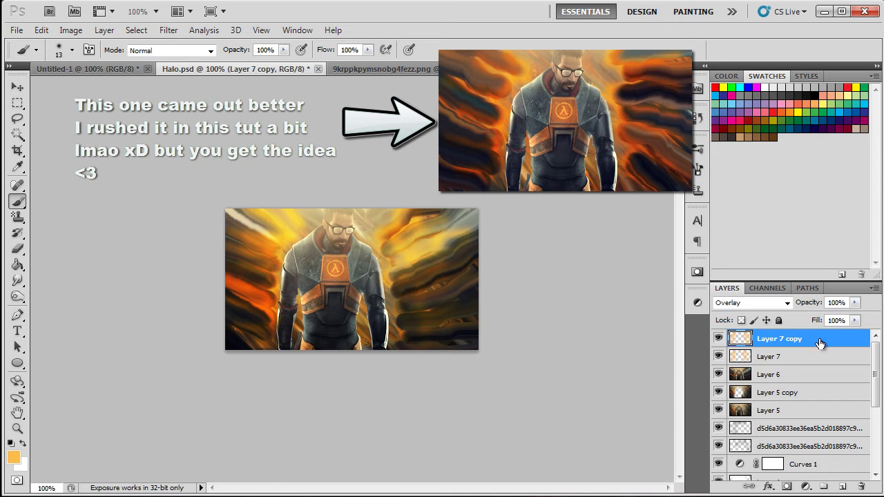
key("ctrl+s")
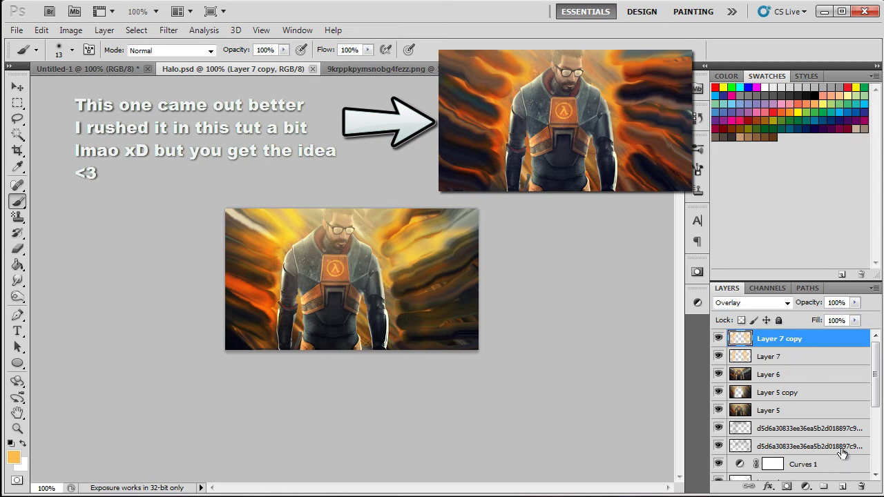
Step: Add a new layer above Layer 7 copy and fill it with the merged image through Apply Image
key("ctrl+shift+alt+e")
key("alt+i")
key("y")
left_click(570, 196)
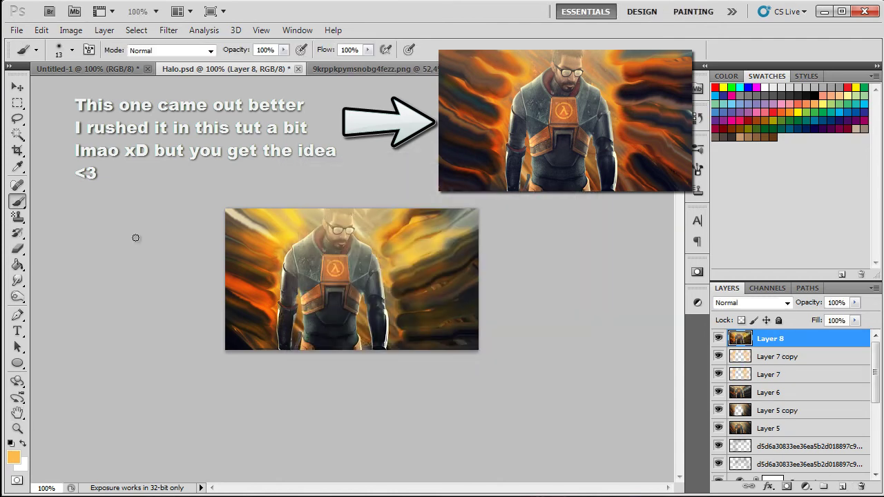
left_click(18, 299)
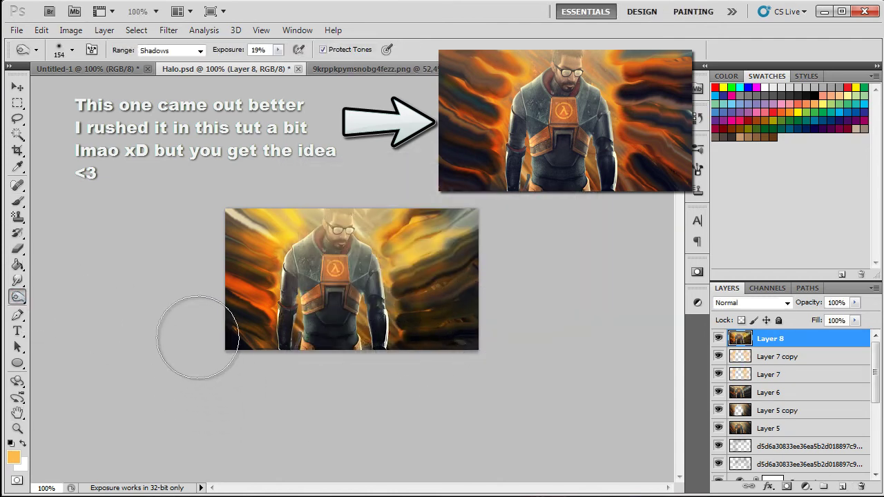
left_click(72, 50)
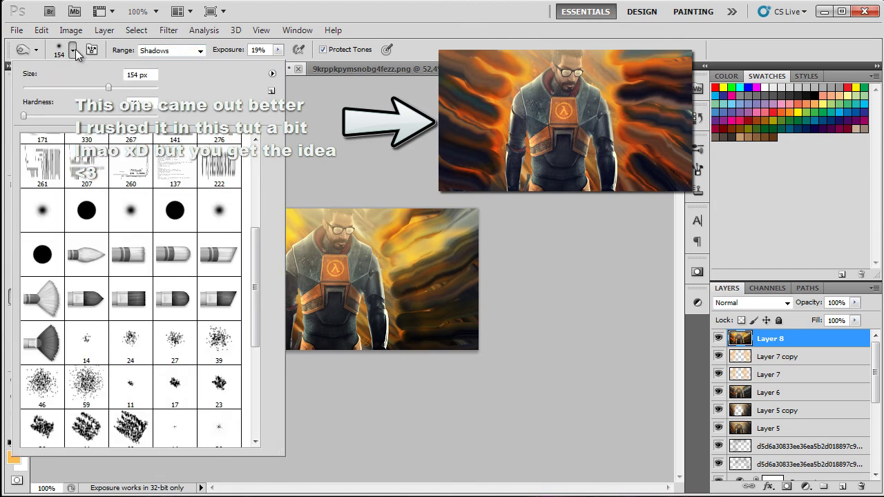
left_click(72, 49)
Step: Dodge the highlights around the character's edges on Layer 8 with a soft 149 px brush at 43% exposure, and save the document
right_click(17, 297)
left_click(71, 295)
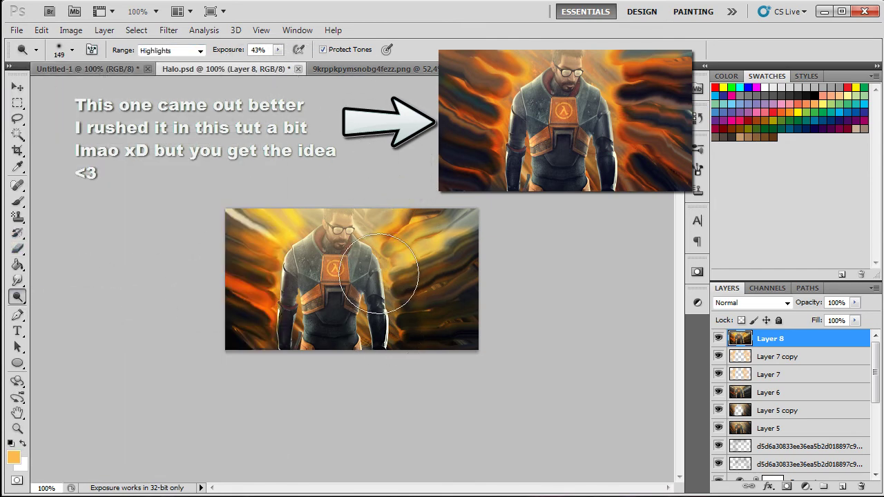
mouse_move(384, 304)
left_mouse_down()
mouse_move(445, 355)
mouse_move(418, 325)
mouse_move(458, 355)
mouse_move(217, 316)
mouse_move(407, 295)
left_mouse_up()
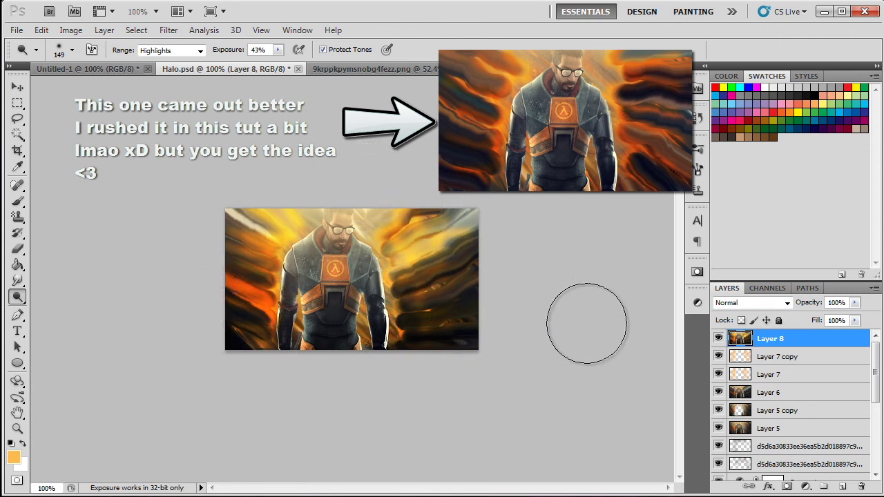
key("ctrl+s")
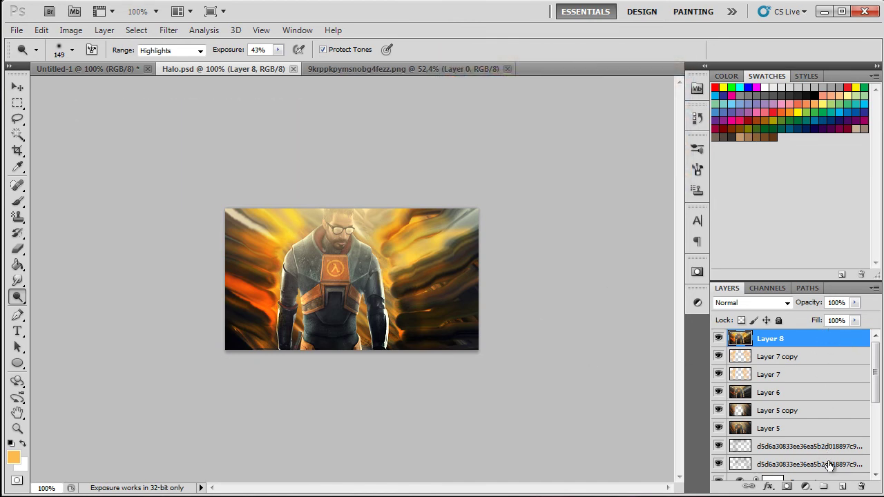
Step: Add a new layer above Layer 8 and fill it with the merged Halo.psd image through Apply Image
left_click(842, 487)
key("alt+i")
key("y")
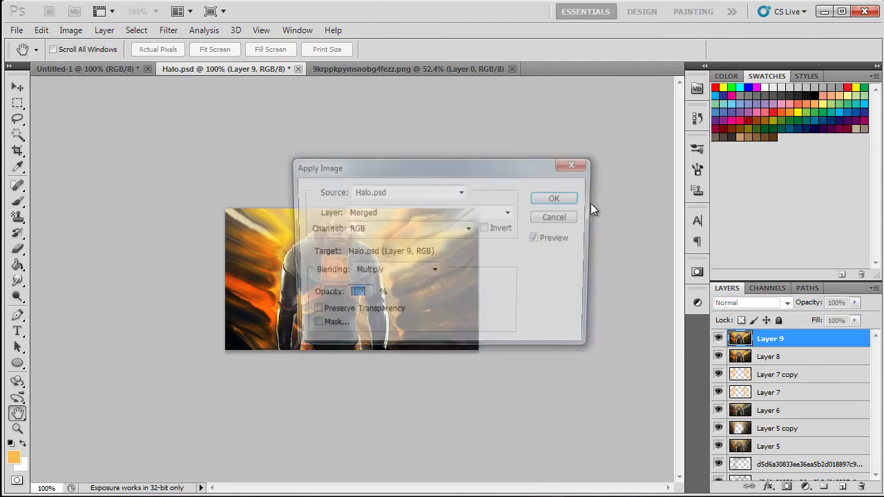
left_click(562, 200)
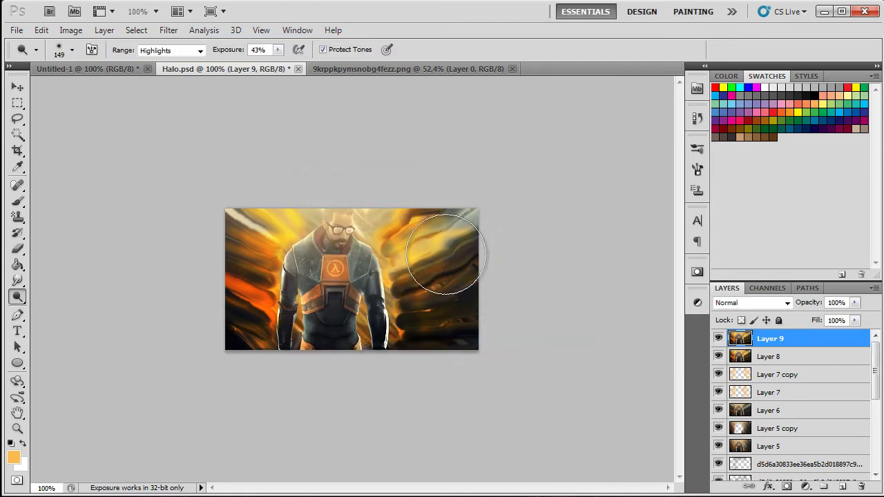
Step: Smudge the background around the character on Layer 9 with the 39 px spatter brush at 90% strength
left_click(72, 52)
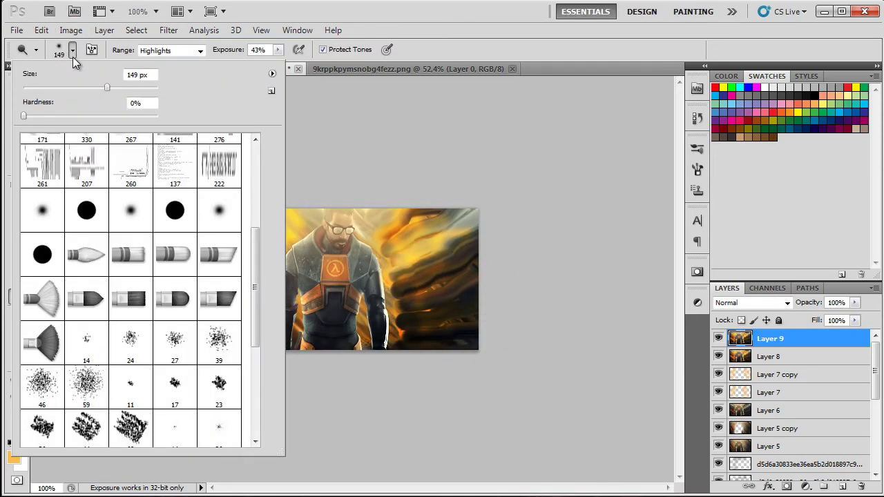
left_click(73, 52)
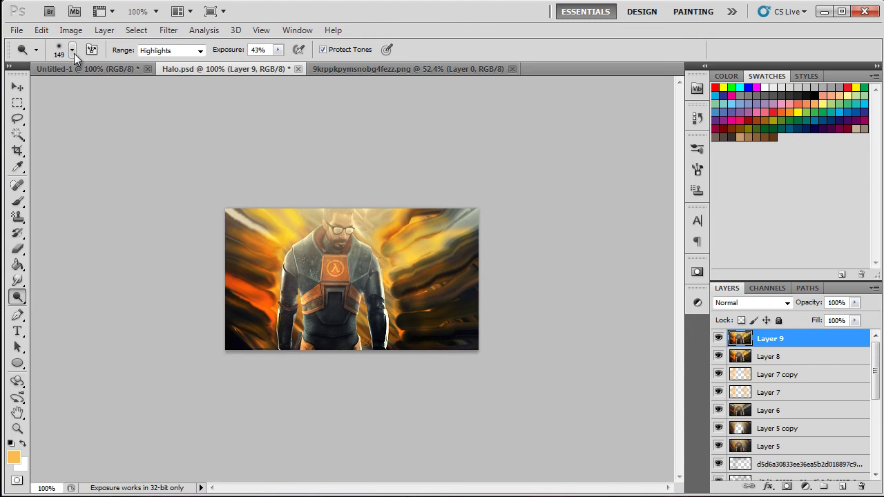
left_click(18, 296)
left_click(18, 280)
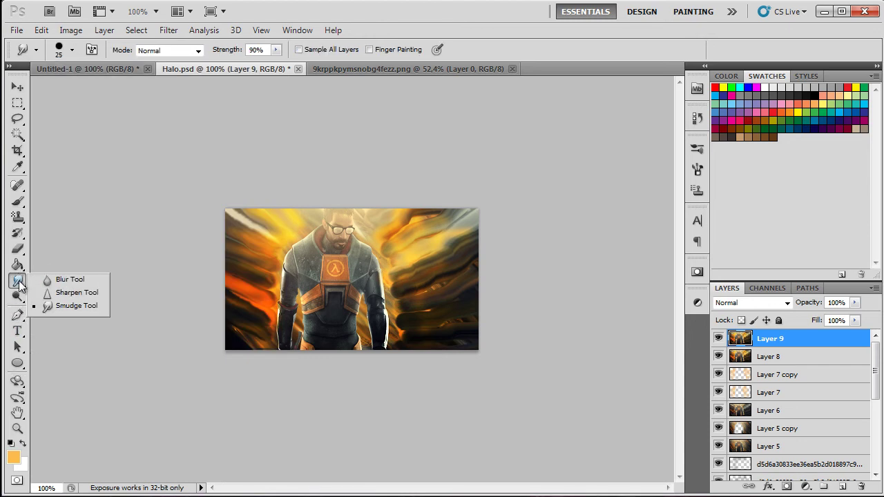
left_click(75, 309)
left_click(71, 51)
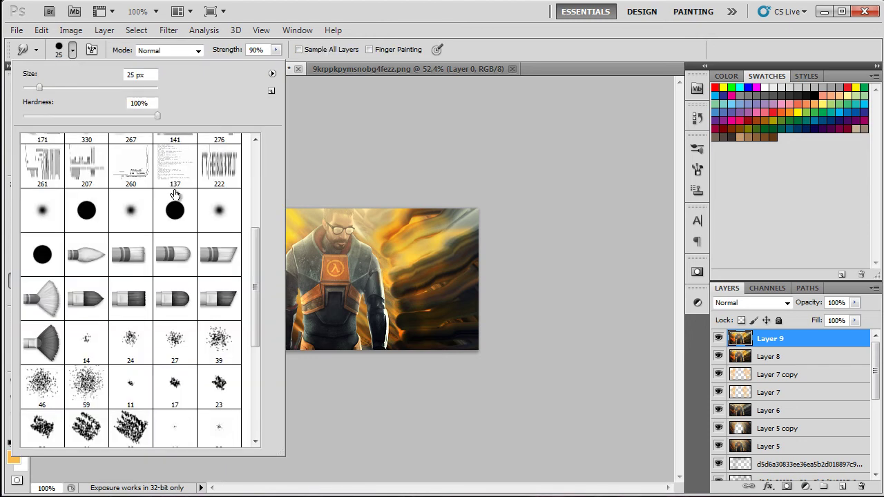
scroll(193, 255, "down", 2)
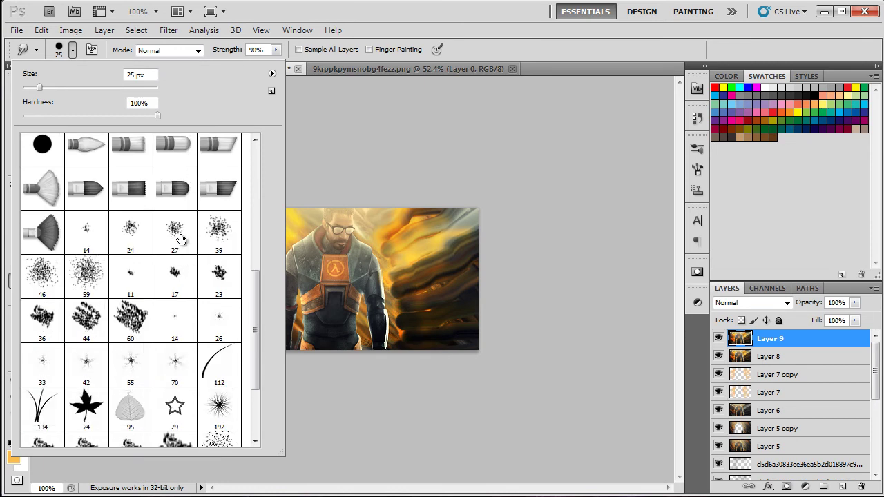
left_click(183, 234)
left_click(228, 232)
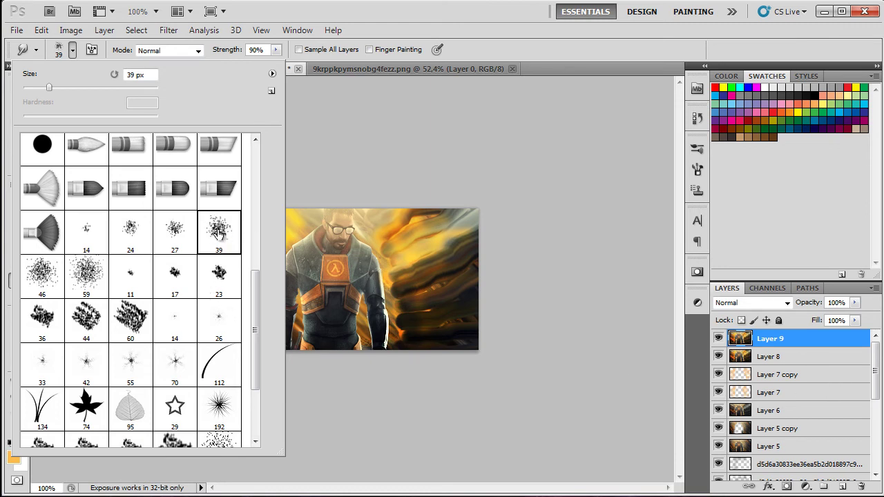
left_click(860, 344)
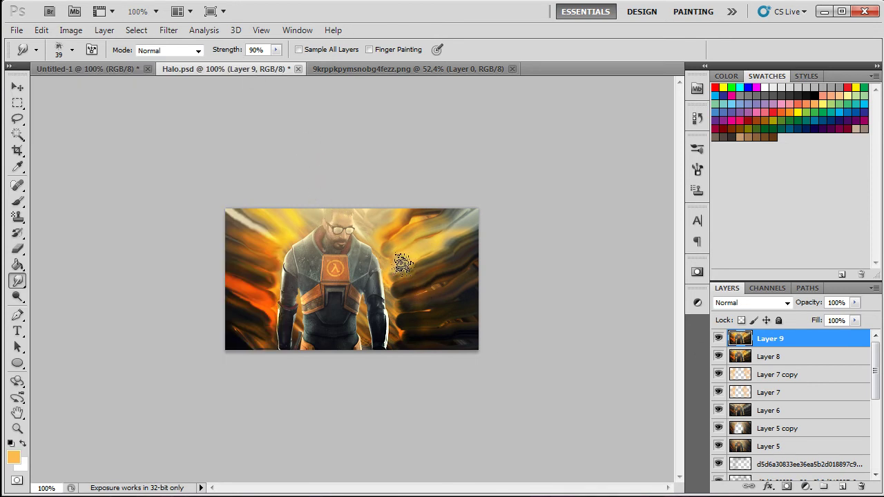
mouse_move(411, 270)
left_mouse_down()
mouse_move(405, 249)
mouse_move(422, 244)
mouse_move(462, 283)
mouse_move(432, 271)
mouse_move(435, 286)
mouse_move(406, 309)
mouse_move(404, 298)
mouse_move(419, 299)
mouse_move(400, 294)
mouse_move(470, 332)
mouse_move(440, 305)
mouse_move(443, 319)
mouse_move(415, 334)
mouse_move(403, 327)
mouse_move(403, 341)
mouse_move(438, 301)
mouse_move(452, 249)
mouse_move(444, 255)
mouse_move(445, 232)
mouse_move(398, 211)
mouse_move(411, 206)
mouse_move(403, 225)
mouse_move(385, 232)
mouse_move(424, 217)
mouse_move(429, 228)
mouse_move(443, 225)
mouse_move(454, 208)
mouse_move(461, 228)
mouse_move(471, 214)
mouse_move(484, 287)
mouse_move(466, 302)
mouse_move(471, 267)
mouse_move(428, 254)
mouse_move(372, 218)
mouse_move(380, 205)
mouse_move(372, 243)
mouse_move(378, 235)
mouse_move(400, 240)
mouse_move(342, 216)
mouse_move(394, 247)
mouse_move(376, 208)
mouse_move(268, 220)
mouse_move(280, 242)
mouse_move(243, 234)
mouse_move(257, 265)
mouse_move(249, 261)
mouse_move(264, 261)
mouse_move(269, 290)
mouse_move(230, 275)
mouse_move(268, 308)
mouse_move(239, 324)
mouse_move(256, 349)
left_mouse_up()
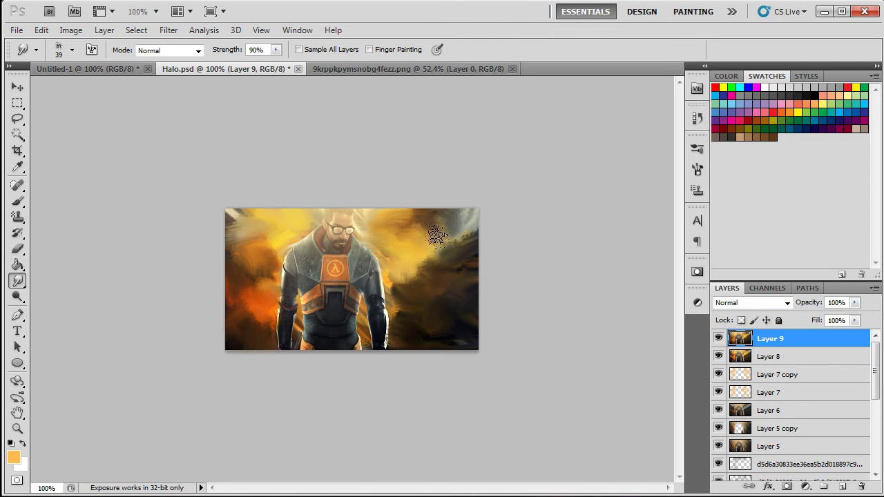
mouse_move(448, 241)
left_mouse_down()
mouse_move(465, 233)
mouse_move(459, 225)
left_mouse_up()
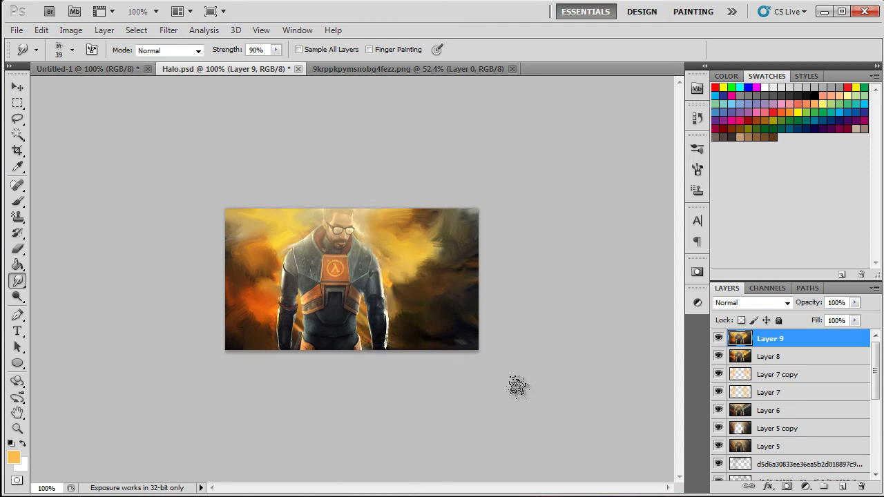
Step: Add a new layer above Layer 9 and fill it with the merged image through Apply Image
left_click(843, 488)
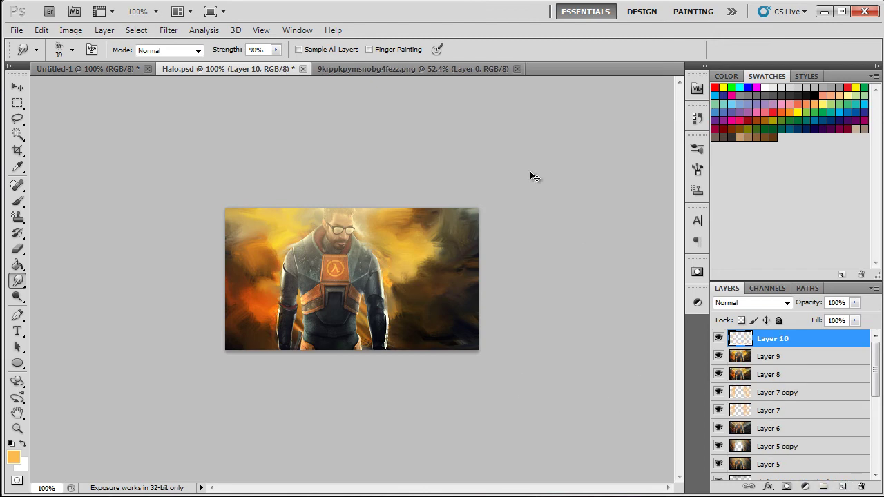
key("alt+i")
key("y")
left_click(556, 196)
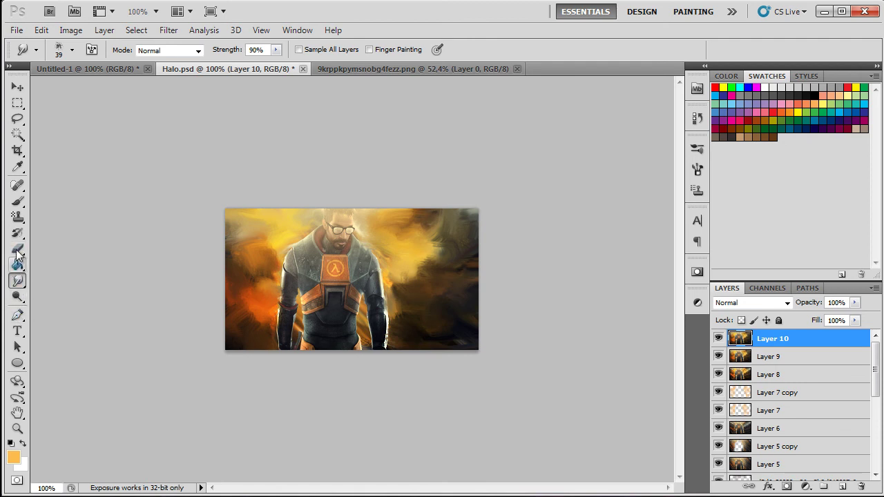
Step: Sharpen the character's head and upper body on Layer 10 with a soft 82 px Sharpen brush at 16% strength
left_click_drag(17, 281, 57, 295)
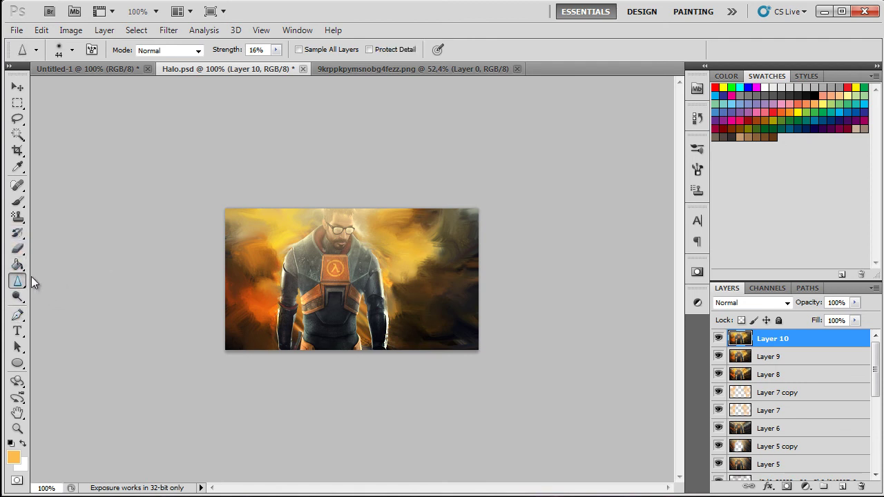
left_click(72, 49)
left_click_drag(76, 87, 78, 87)
key("Return")
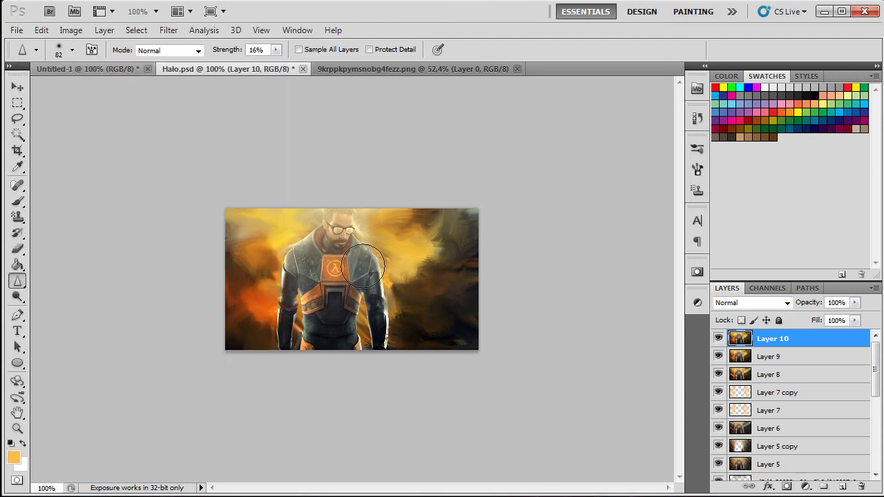
mouse_move(333, 233)
left_mouse_down()
mouse_move(345, 264)
mouse_move(362, 274)
mouse_move(361, 263)
mouse_move(308, 261)
mouse_move(298, 335)
mouse_move(345, 323)
mouse_move(363, 339)
mouse_move(407, 326)
mouse_move(389, 271)
left_mouse_up()
Step: Add a violet-to-orange Gradient Map adjustment above Layer 10, blended as Soft Light at 22% opacity
left_click(804, 487)
left_click(772, 456)
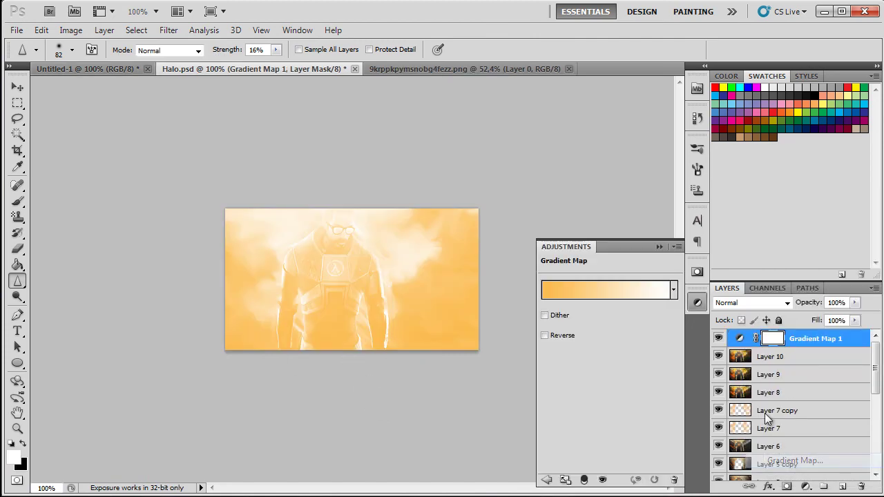
left_click(618, 288)
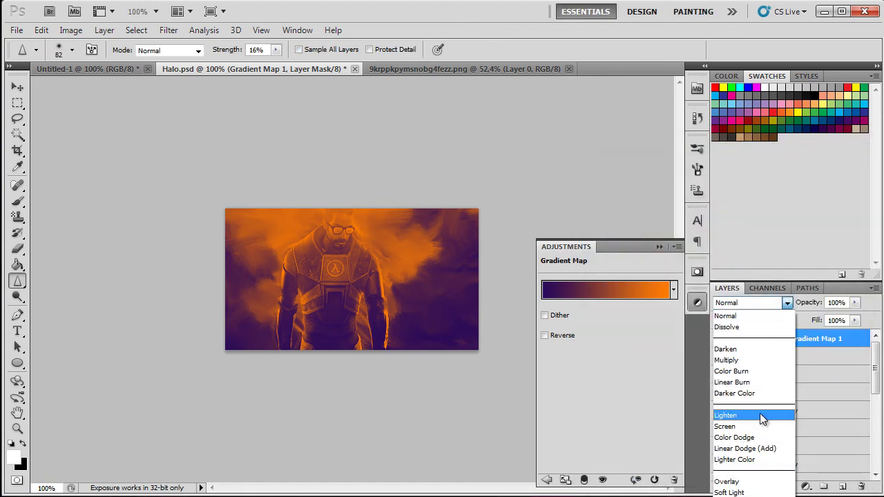
left_click(731, 491)
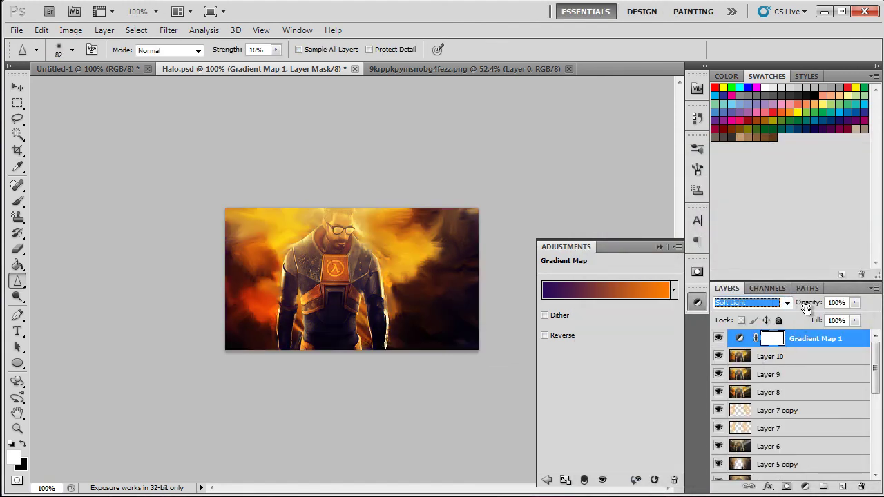
left_click_drag(807, 305, 616, 338)
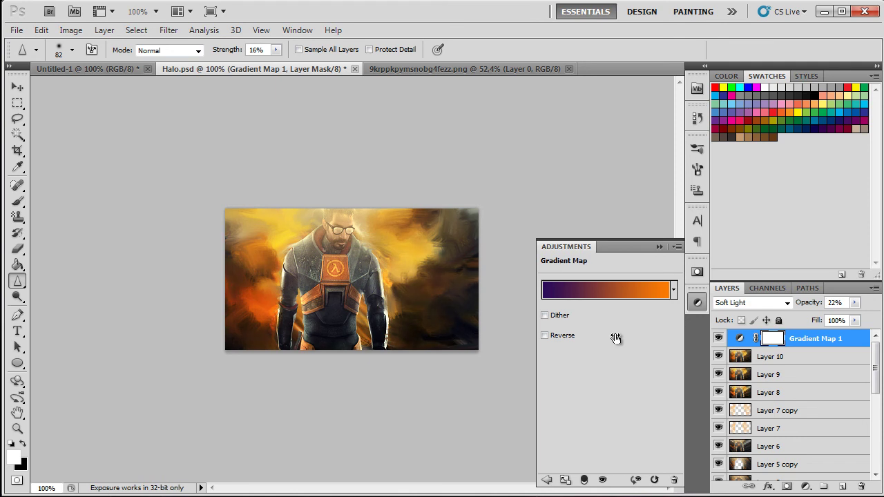
left_click(660, 246)
Step: Compare the image with and without the Gradient Map and Layers 10, 9 and 8 by hiding and reshowing them
left_click(819, 341)
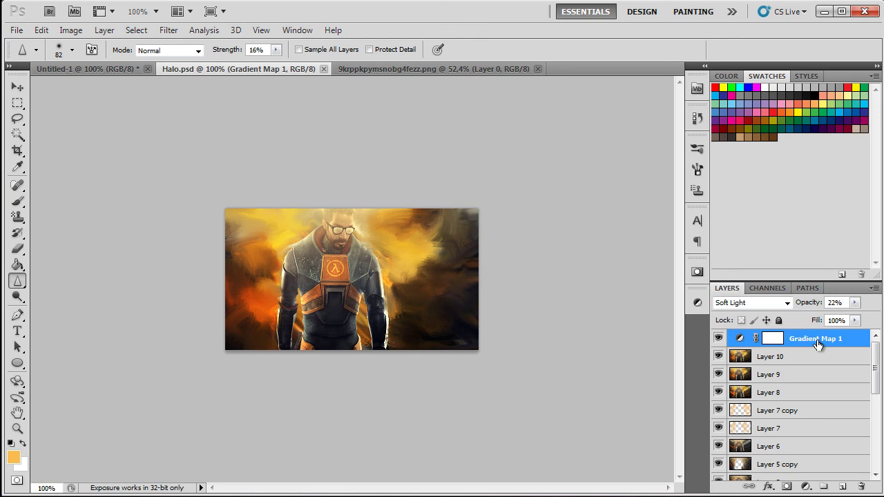
left_click_drag(718, 339, 722, 390)
left_click(719, 392)
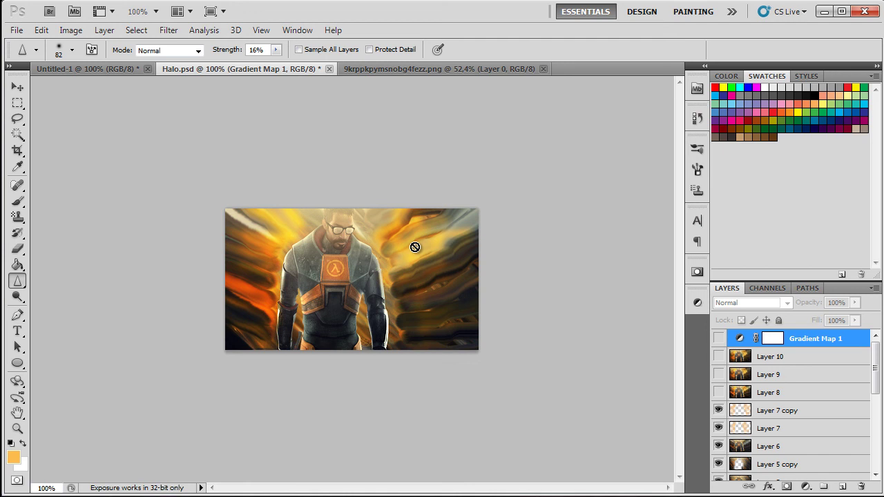
left_click_drag(718, 393, 720, 341)
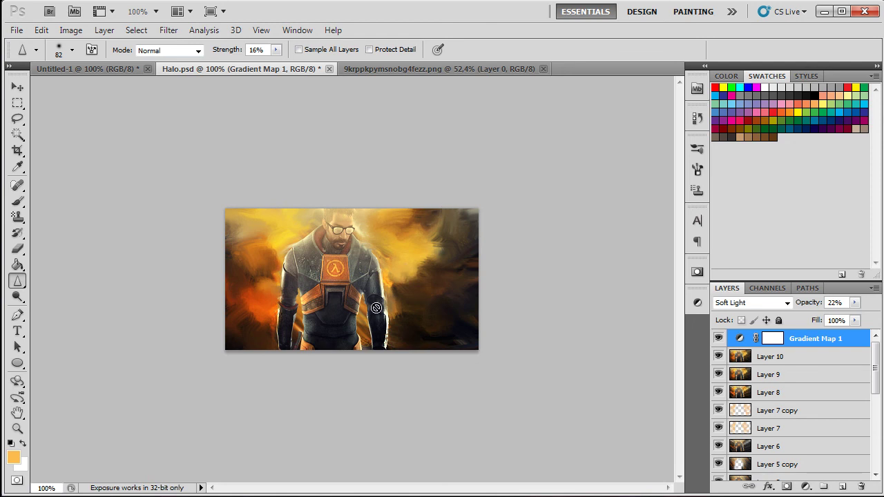